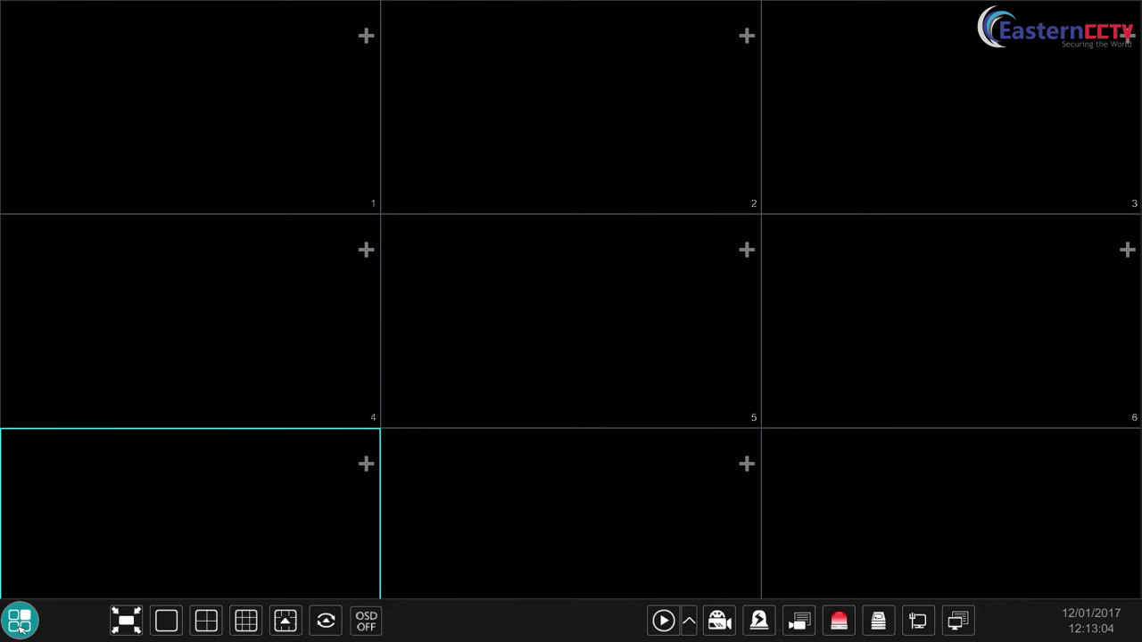
Go from the NVR main menu through Settings to the TCP/IP network settings page
left_click(19, 628)
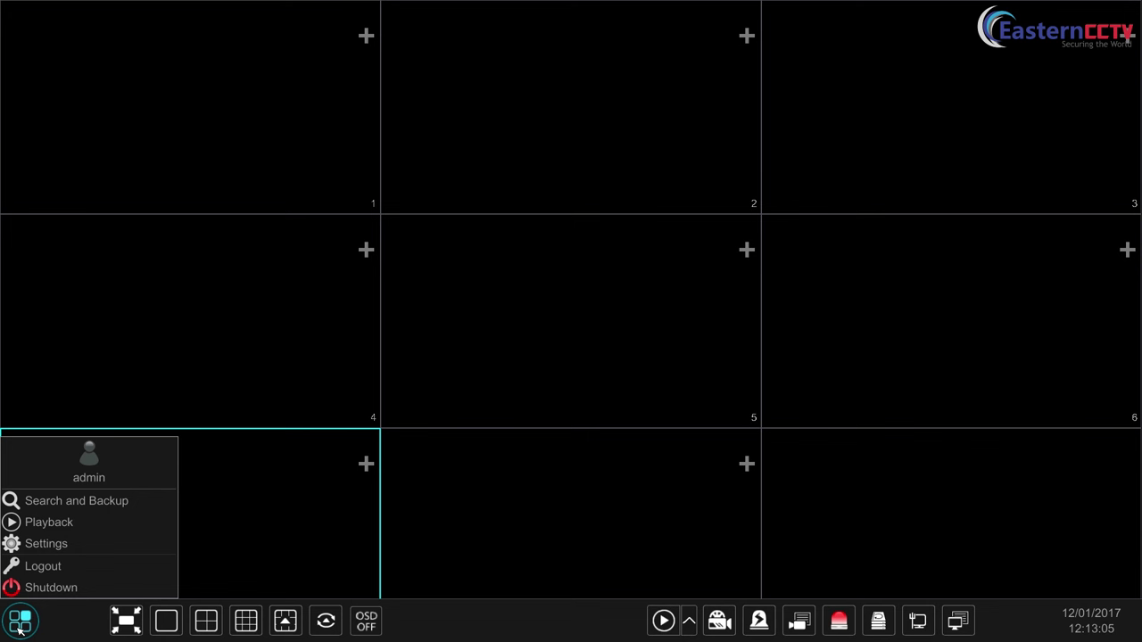
left_click(58, 544)
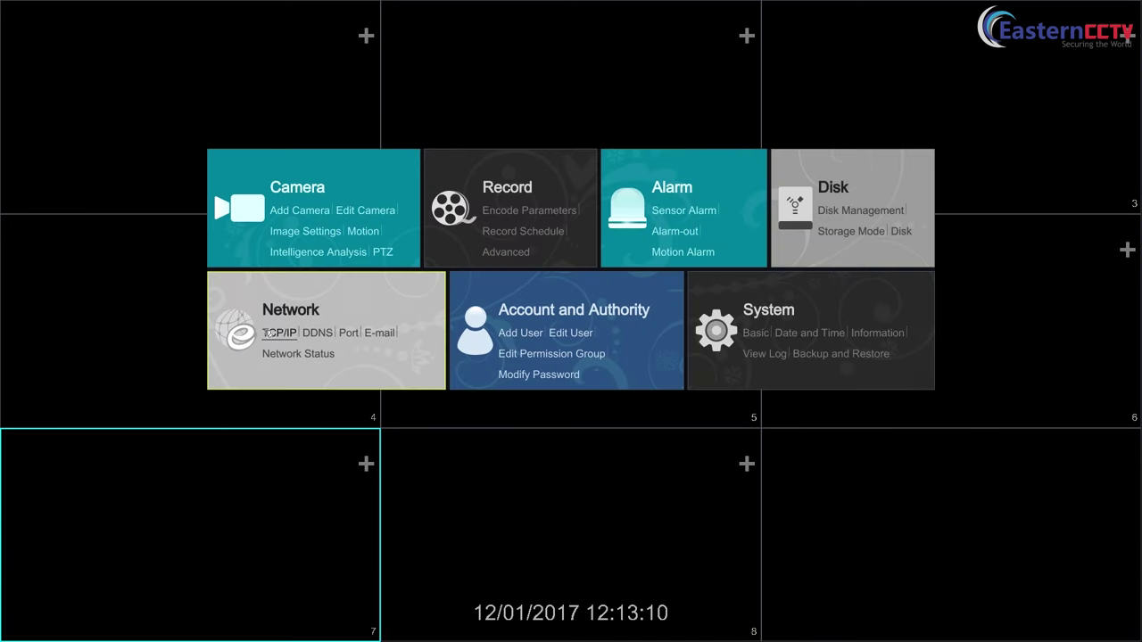
left_click(284, 336)
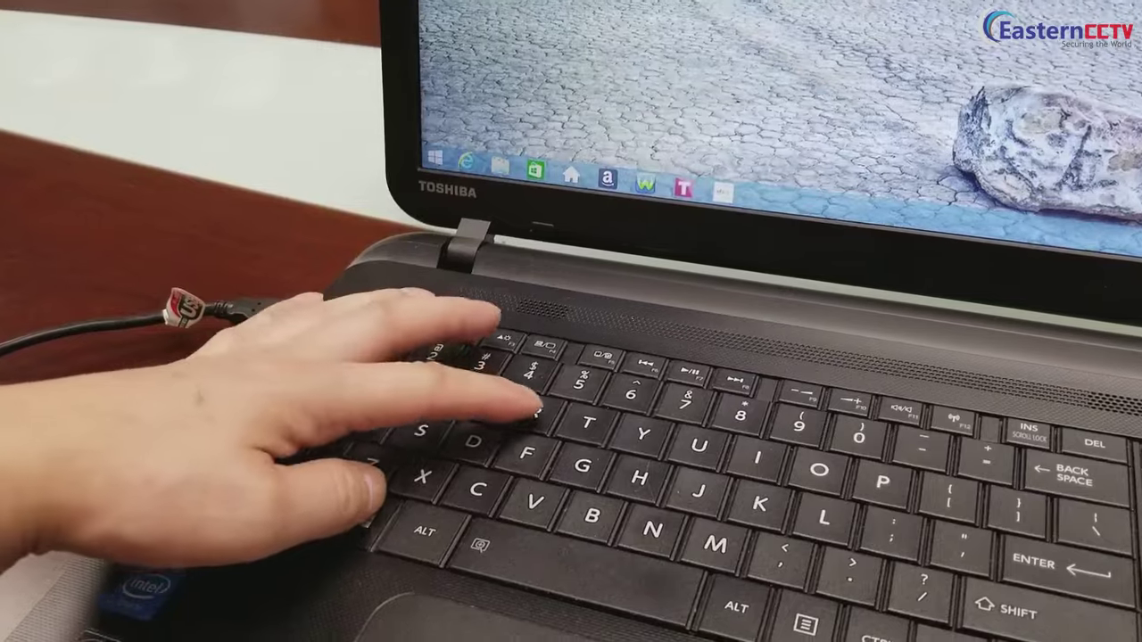
Launch the Command Prompt and run ipconfig to list the laptop's network configuration
key("super+r")
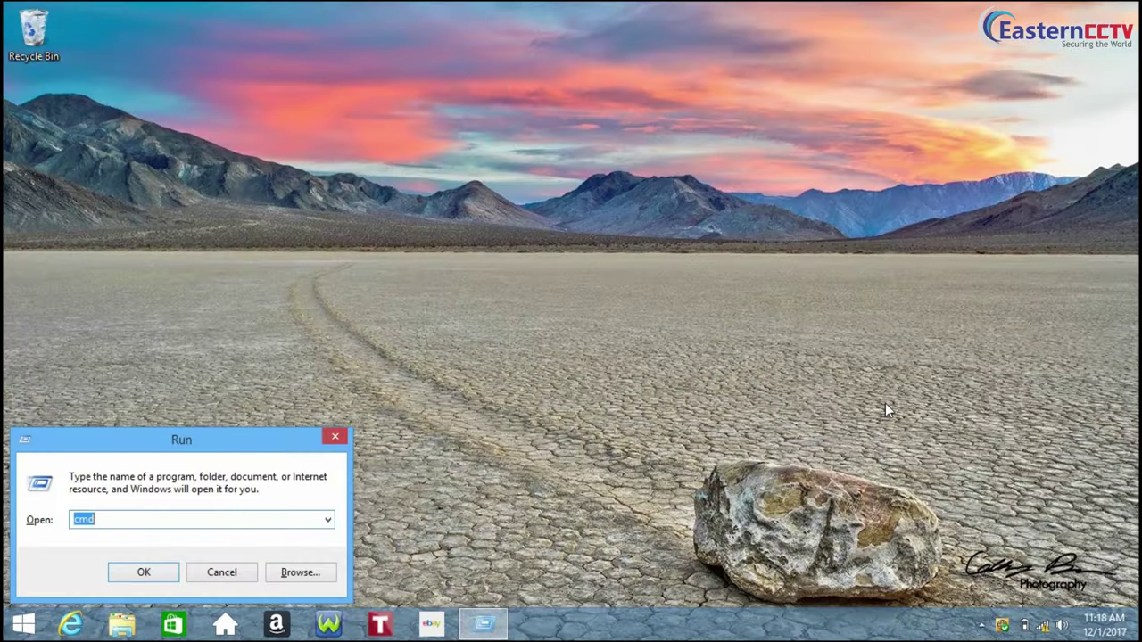
type("cmd")
left_click(144, 572)
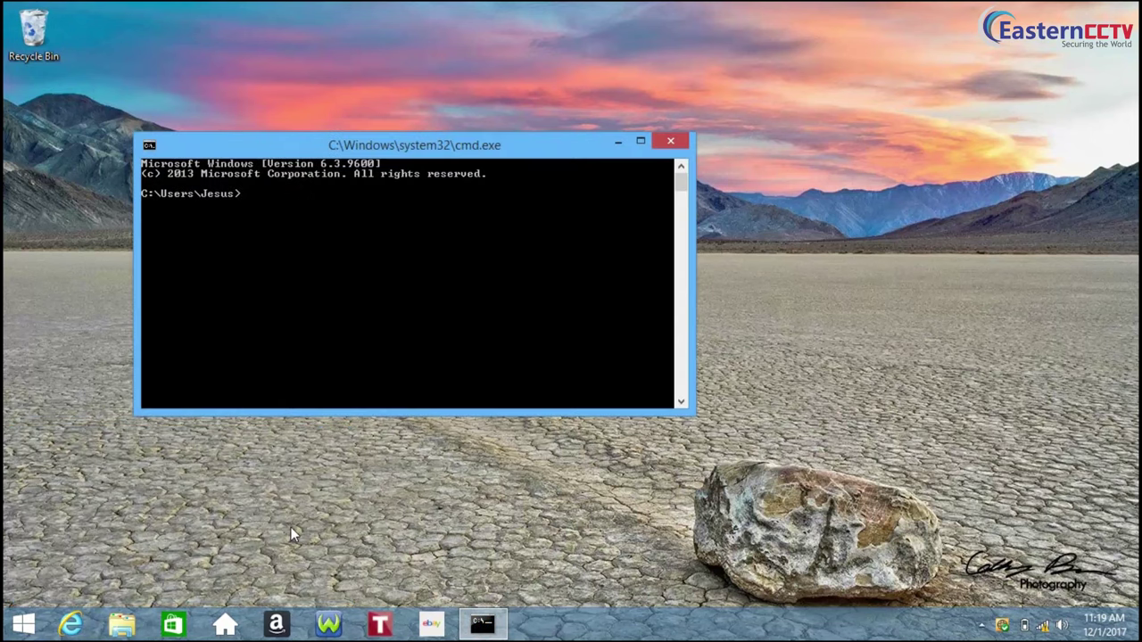
left_click_drag(409, 154, 534, 229)
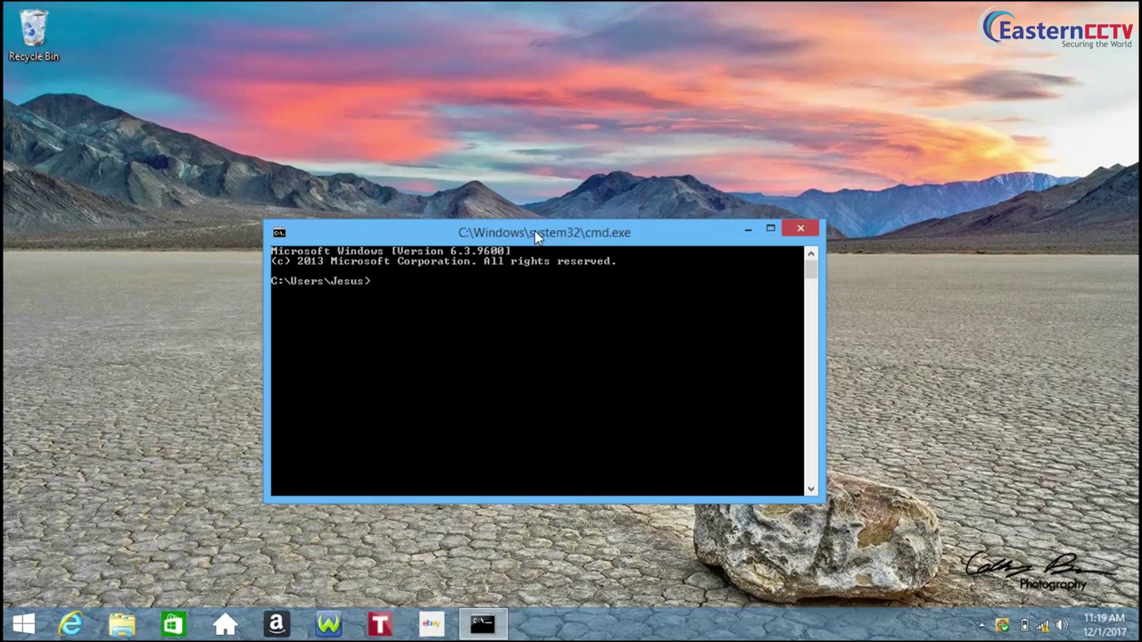
type("ipconfig")
key("Return")
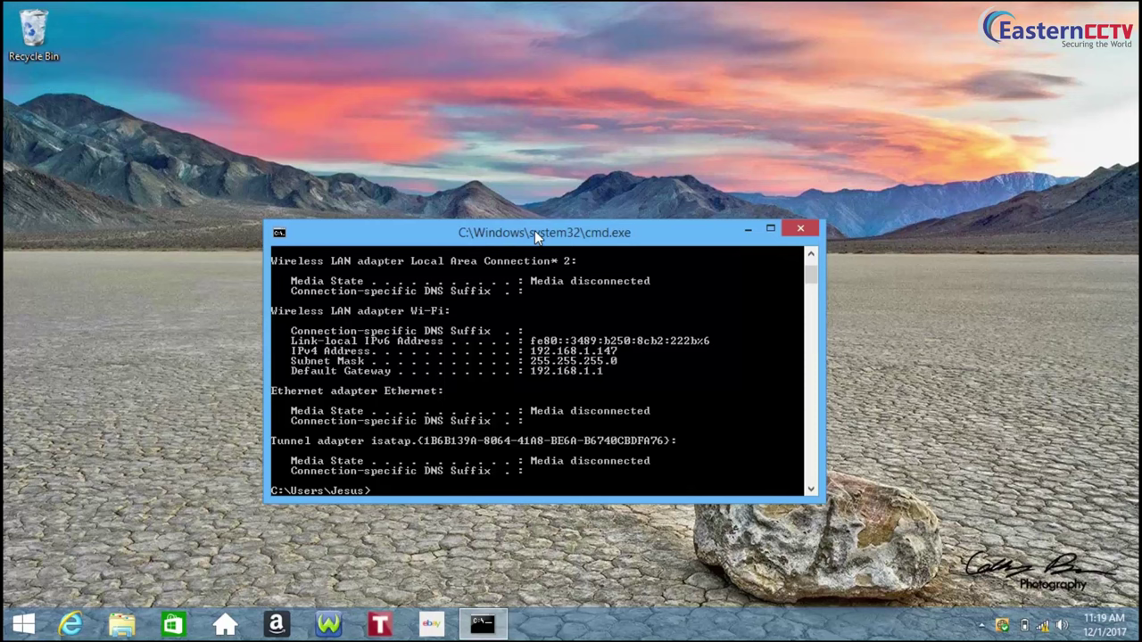
Mark and highlight the IPv4 192.168.1.147, subnet mask 255.255.255.0 and gateway 192.168.1.1 lines
right_click(615, 375)
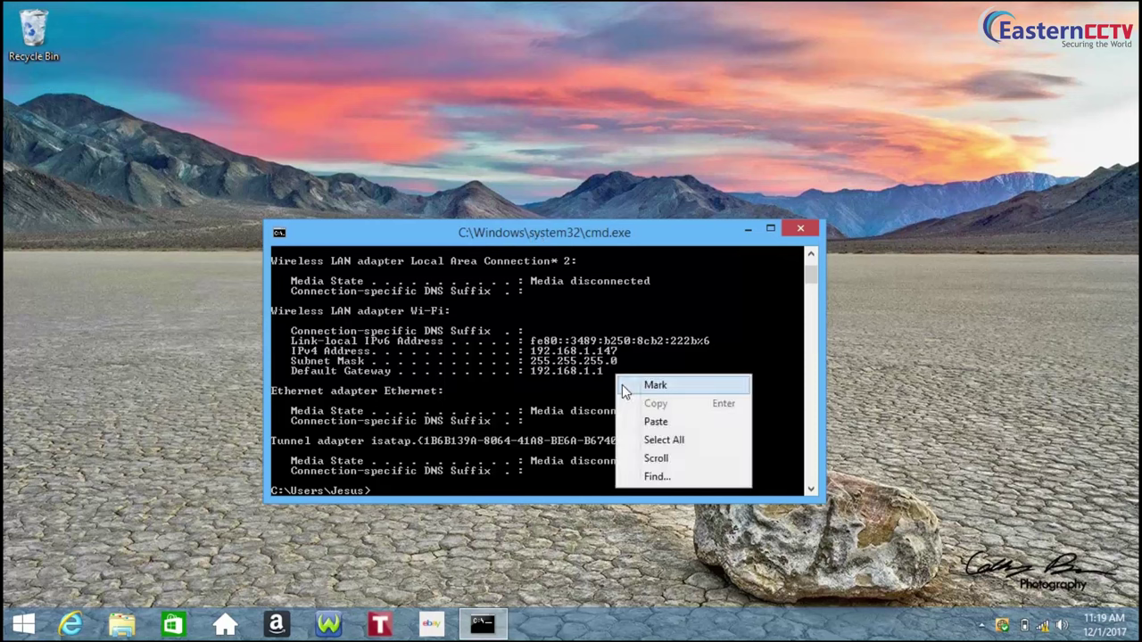
left_click(639, 390)
left_click_drag(624, 374, 270, 361)
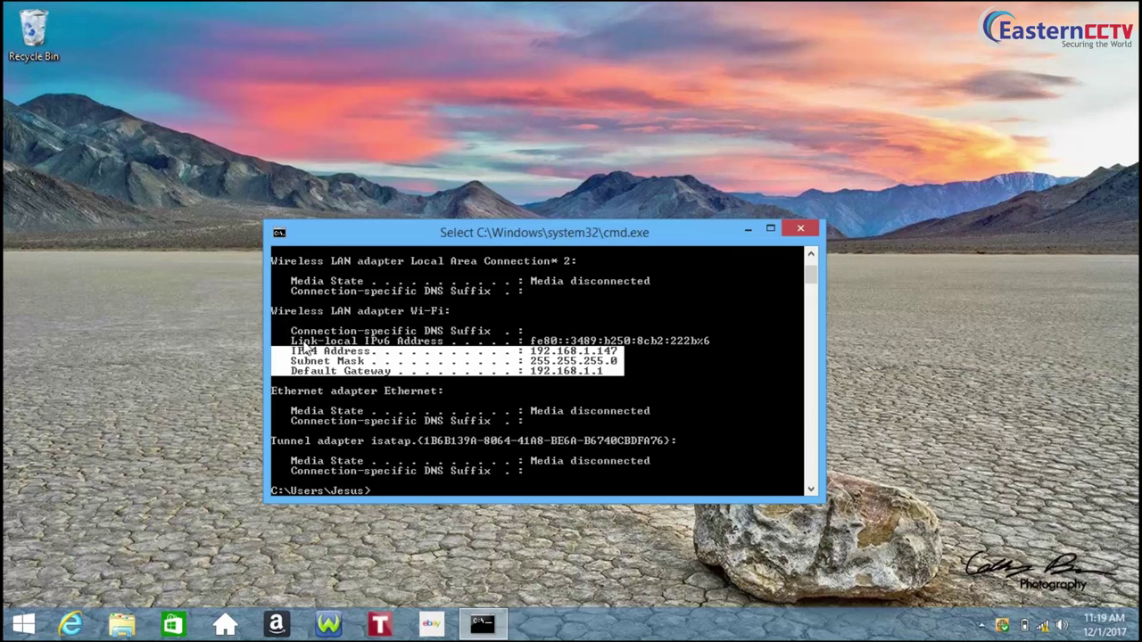
left_click(580, 361)
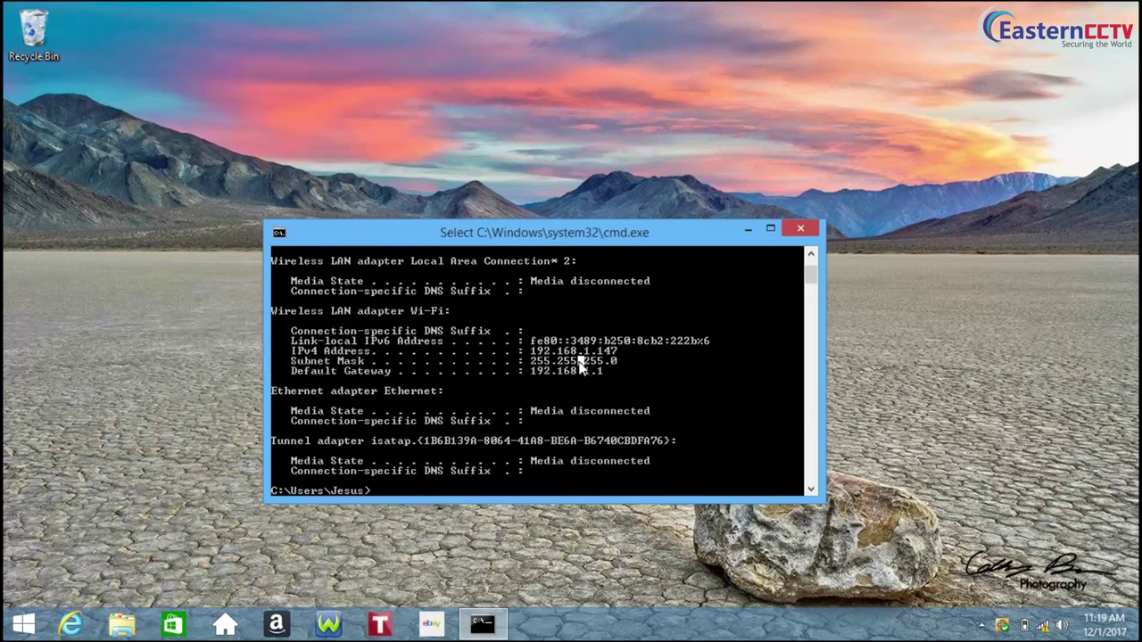
mouse_move(618, 354)
left_mouse_down()
mouse_move(593, 352)
mouse_move(607, 357)
left_mouse_up()
left_click_drag(618, 372, 272, 353)
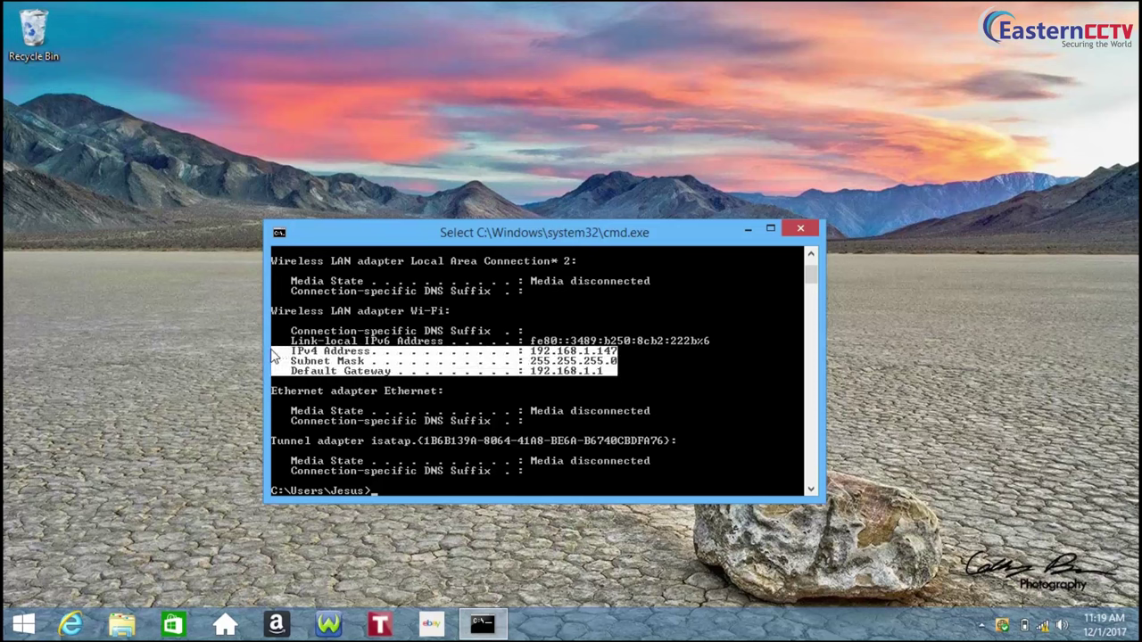
left_click(593, 361)
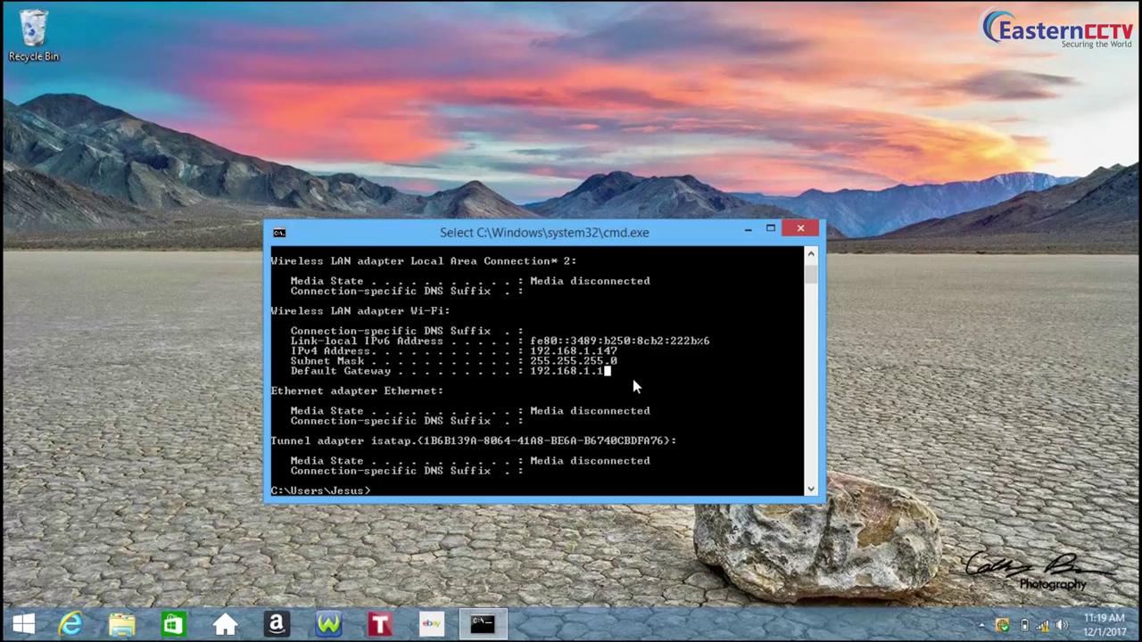
Ping 192.168.1.150, then ping the gateway 192.168.1.1
key("Escape")
type("ping")
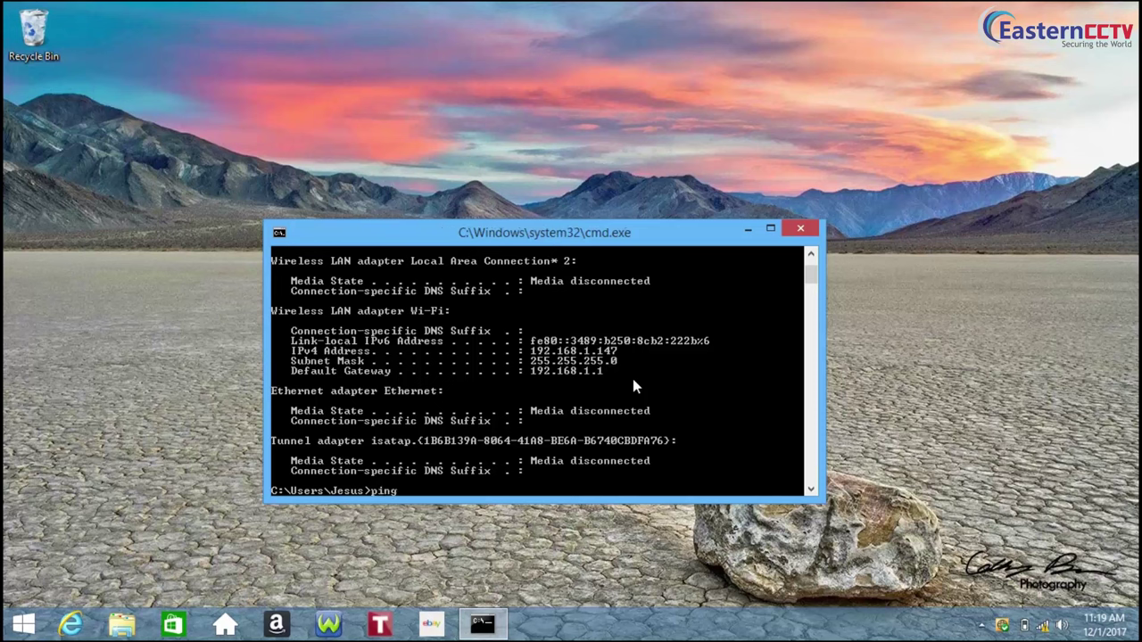
type(" 192.168.1.150")
key("Return")
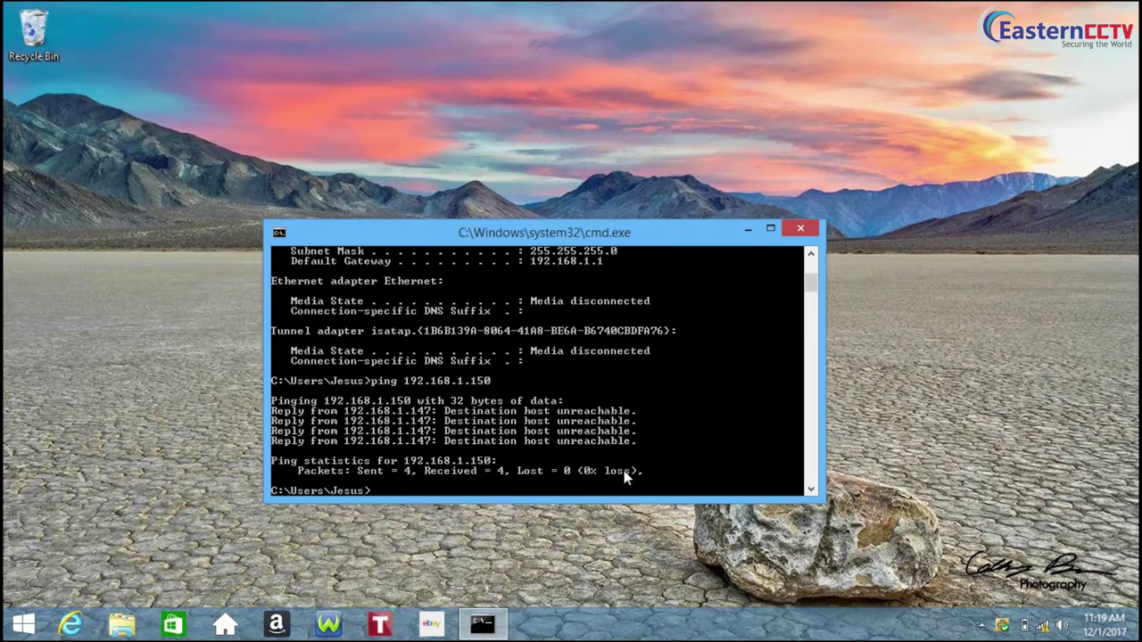
key("Up")
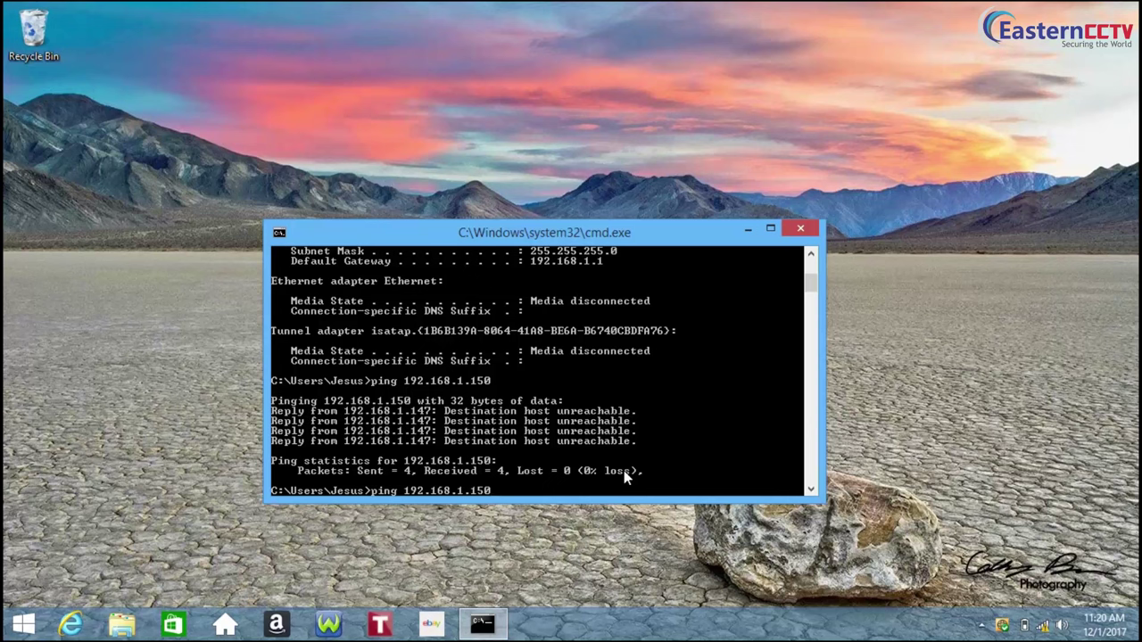
key("BackSpace")
key("BackSpace")
key("Return")
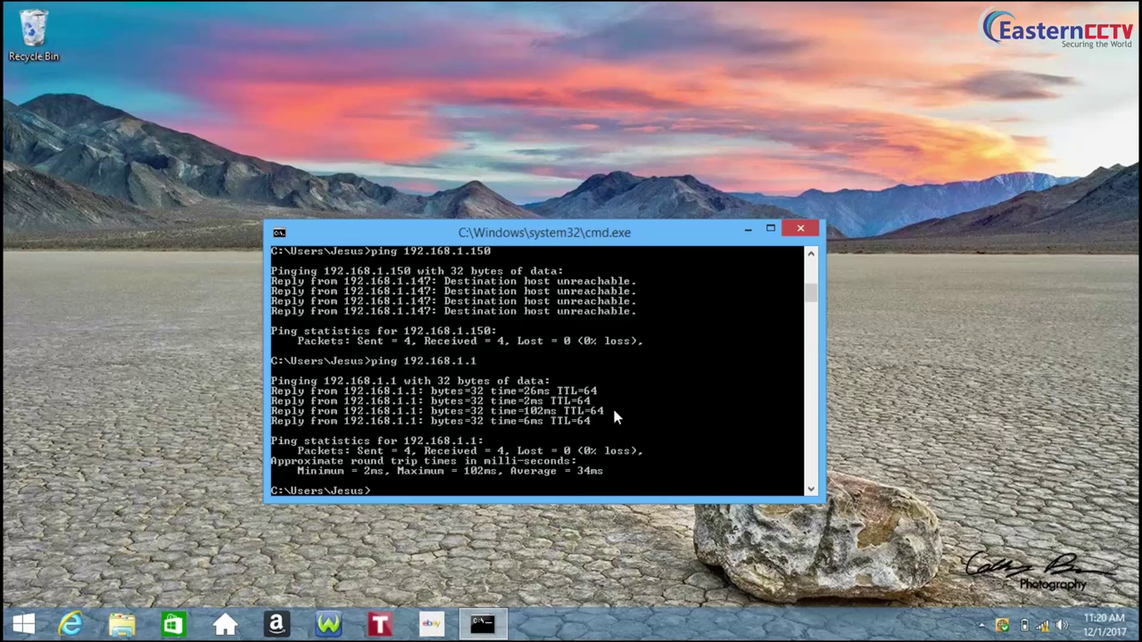
Ping 192.168.1.151, 192.168.1.152 and 192.168.1.153 to confirm they are unused
key("Up")
type("51")
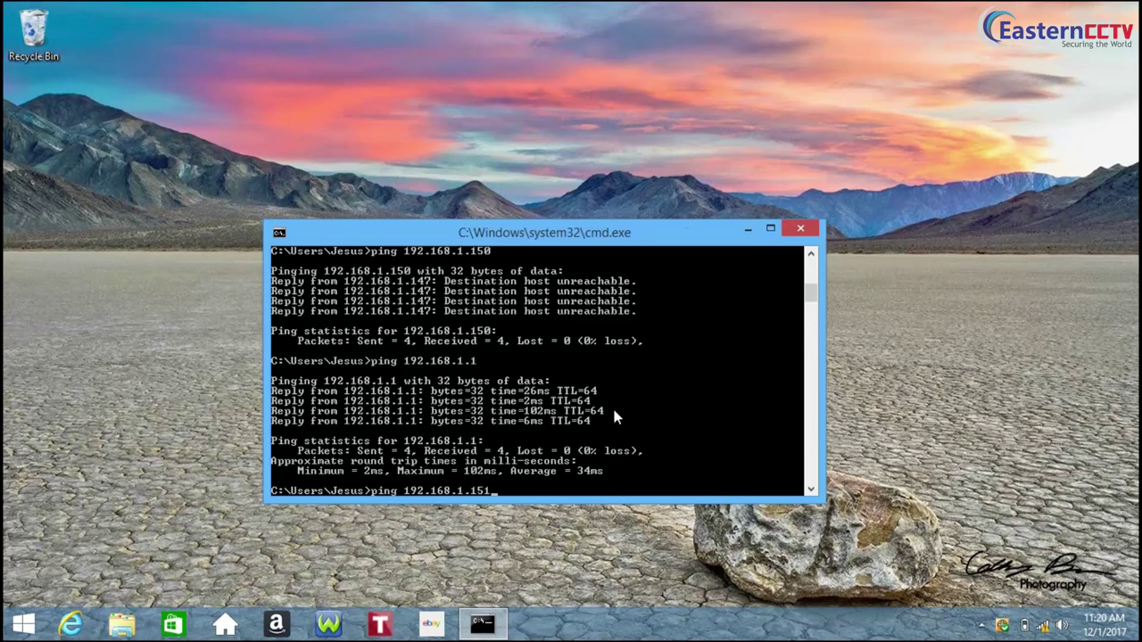
key("Return")
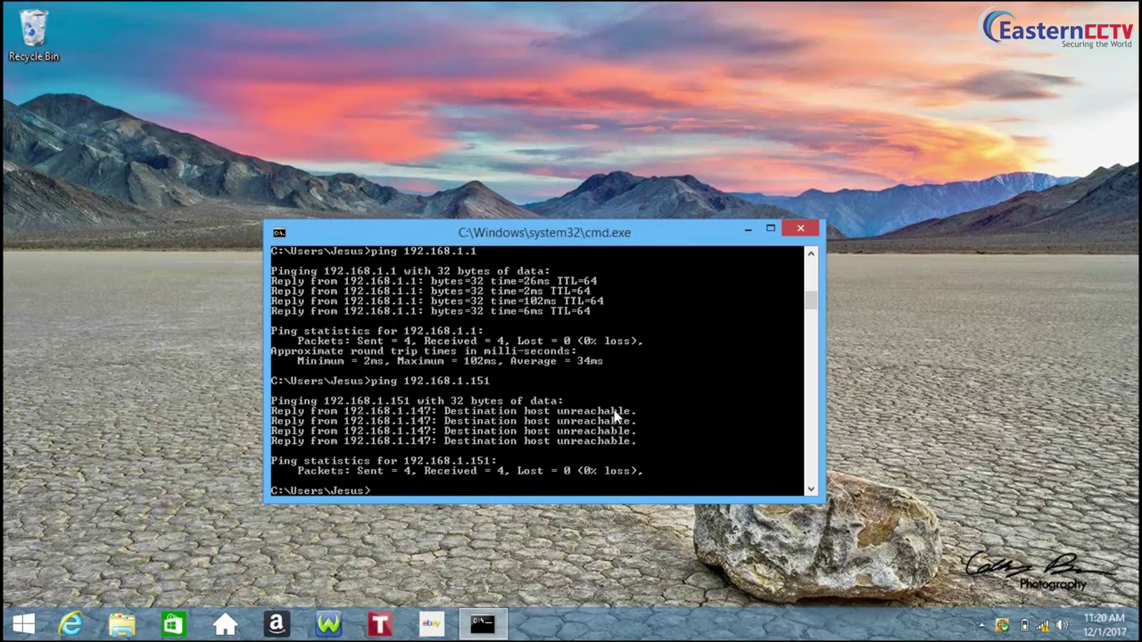
key("Up")
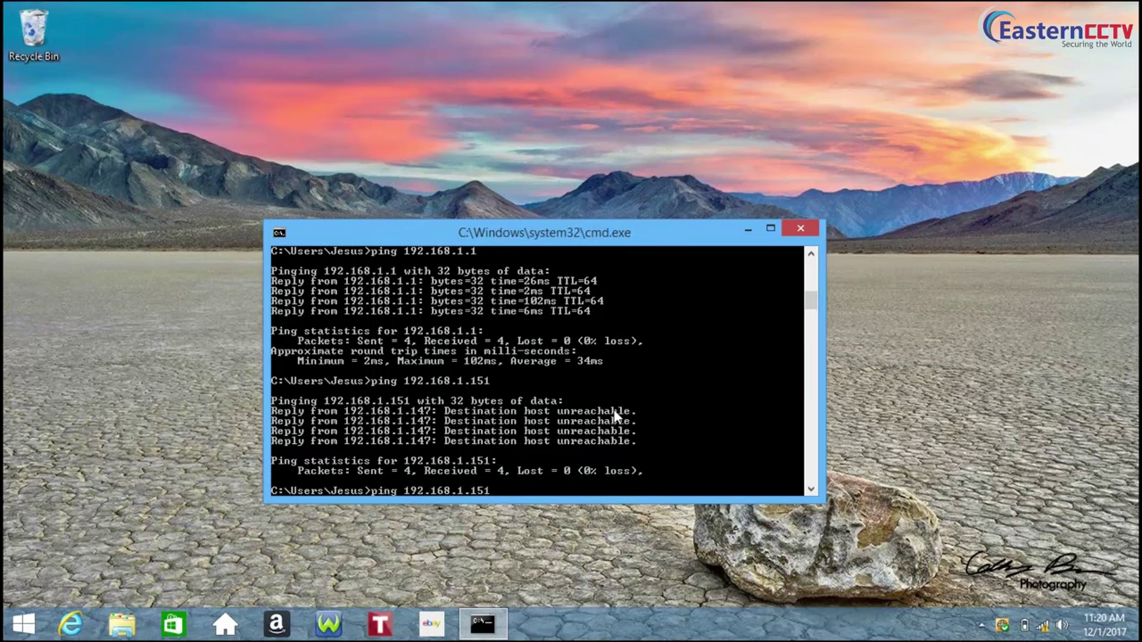
key("BackSpace")
type("2")
key("Return")
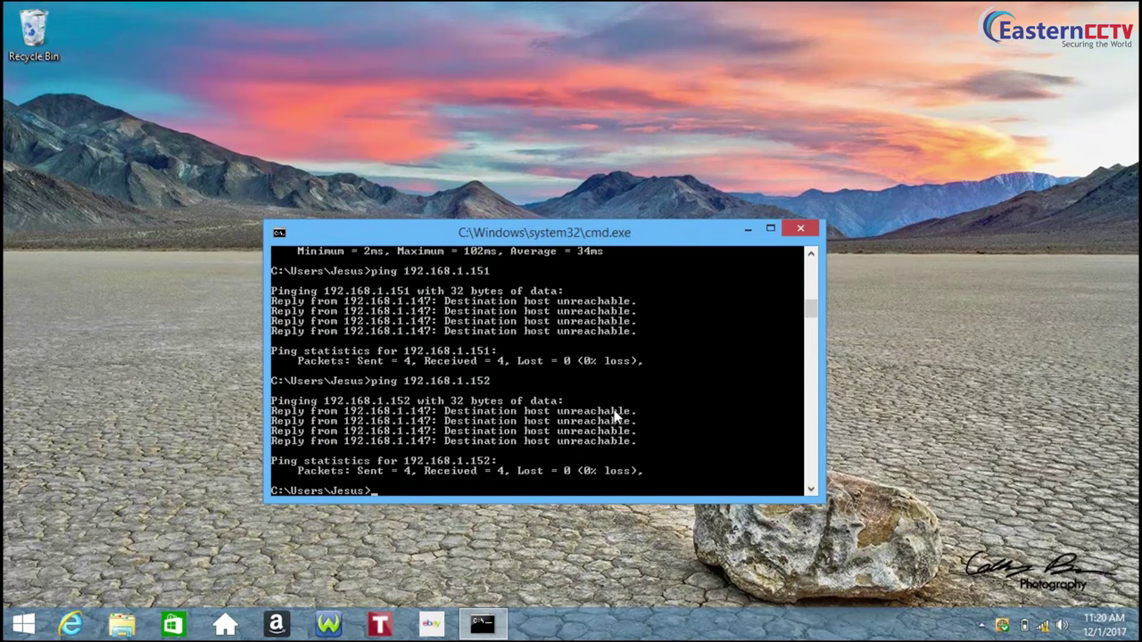
key("Up")
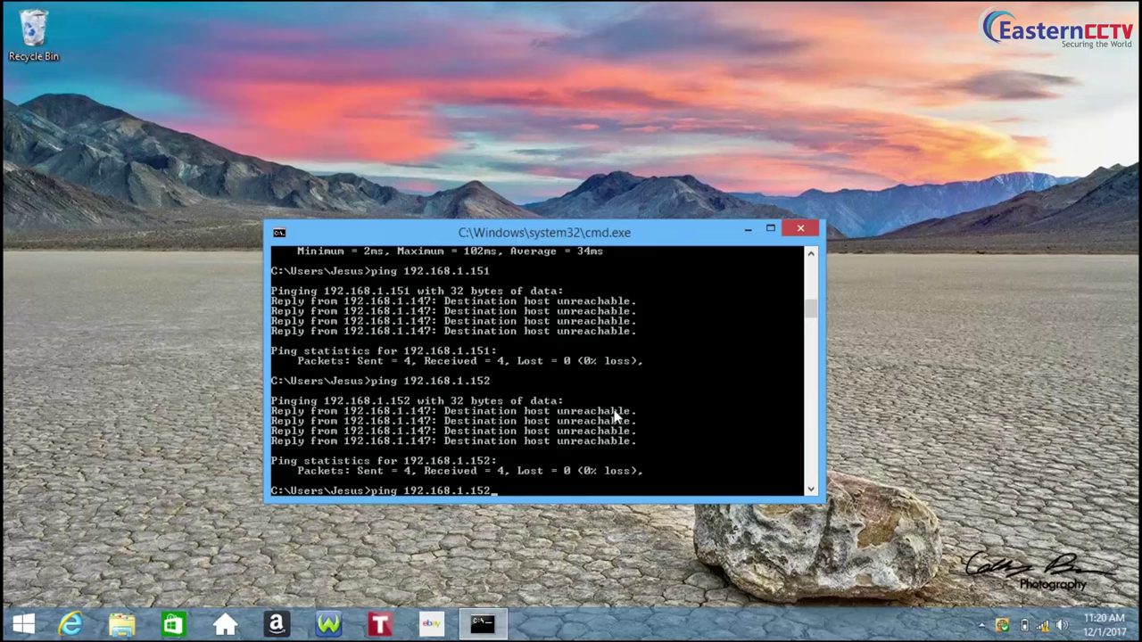
key("BackSpace")
type("3")
key("Return")
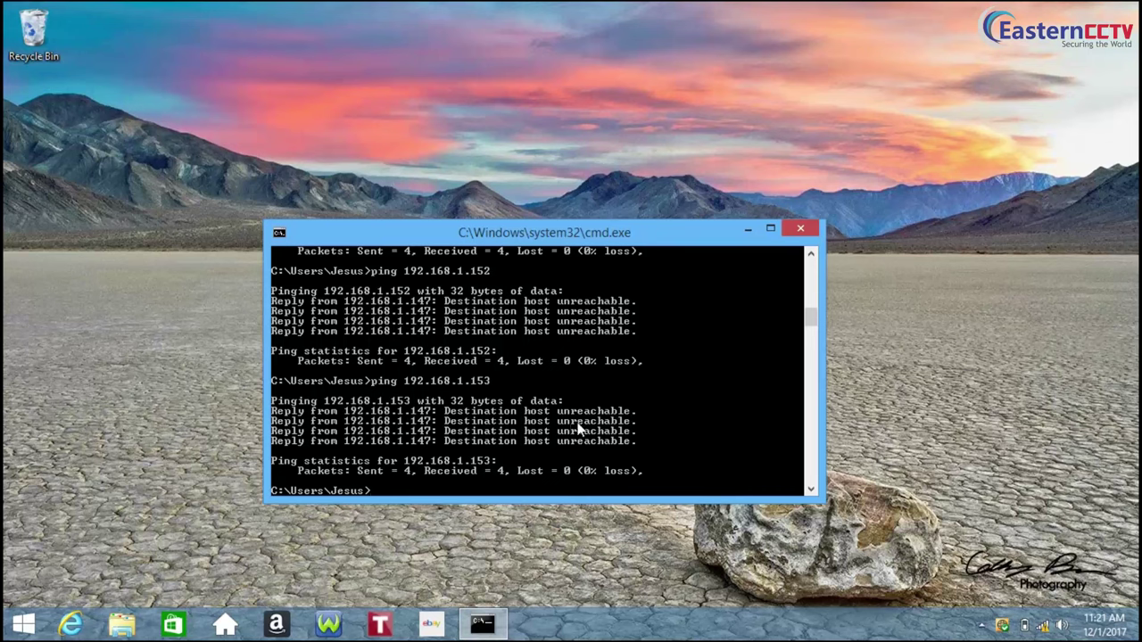
scroll(586, 425, "up", 13)
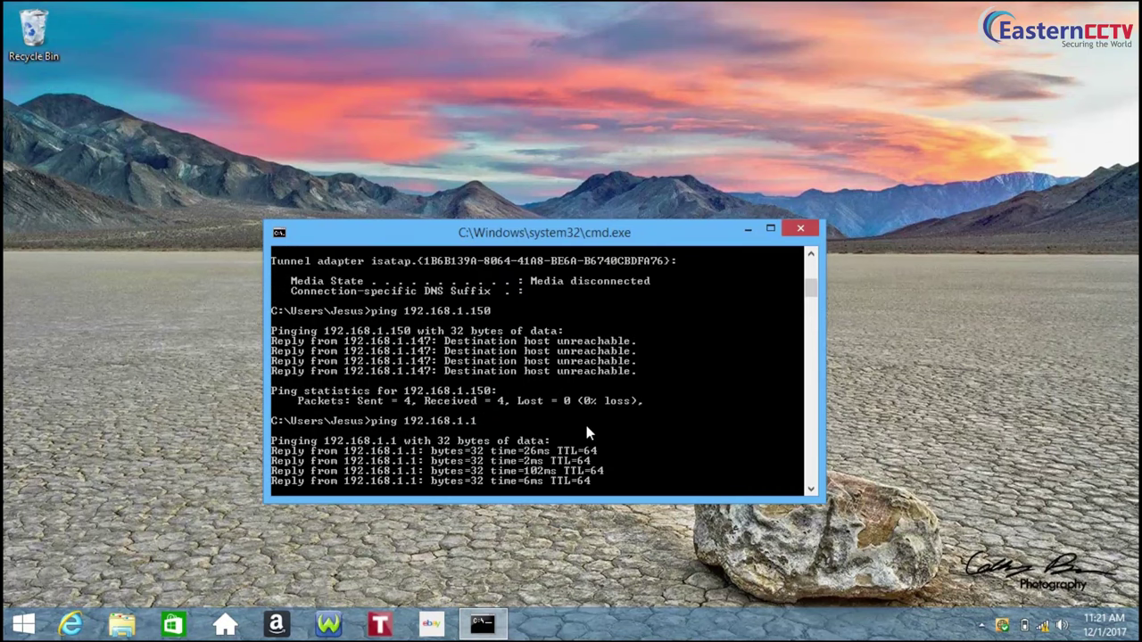
Highlight the IPv4 192.168.1.147, subnet mask 255.255.255.0 and gateway 192.168.1.1 values in the ipconfig output
scroll(587, 423, "up", 6)
right_click(594, 375)
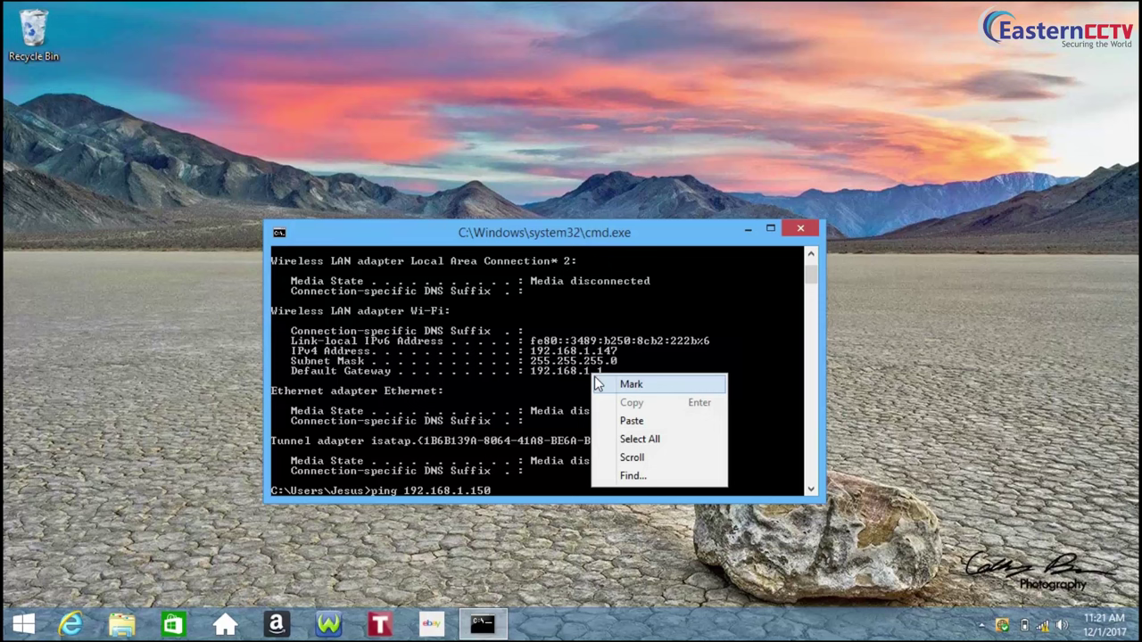
left_click(596, 380)
left_click_drag(533, 361, 620, 381)
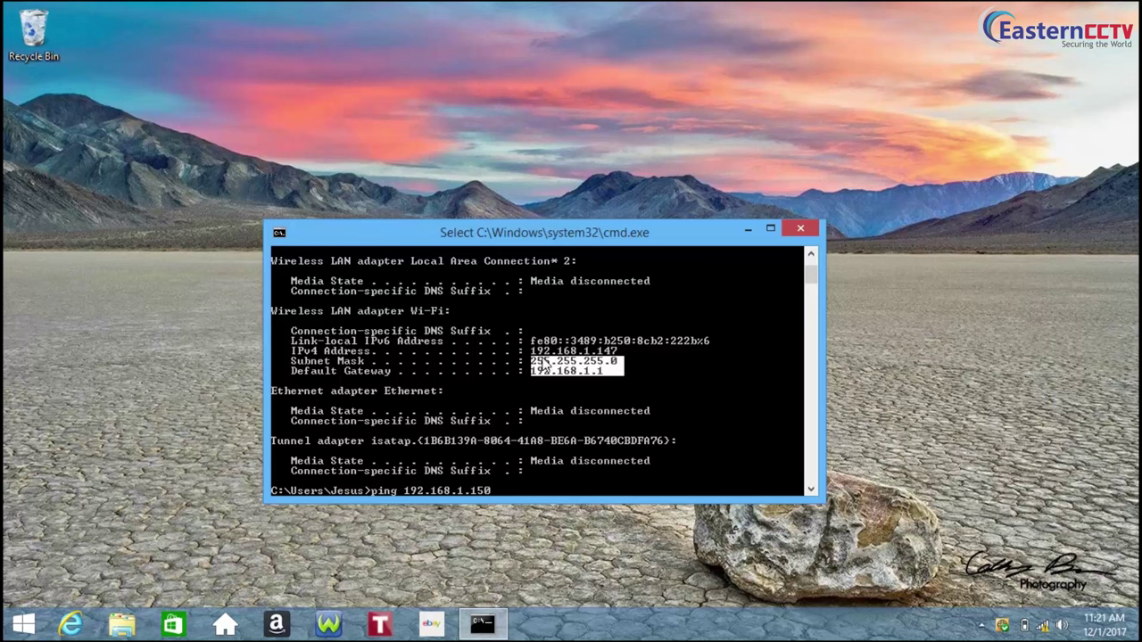
left_click_drag(532, 349, 618, 355)
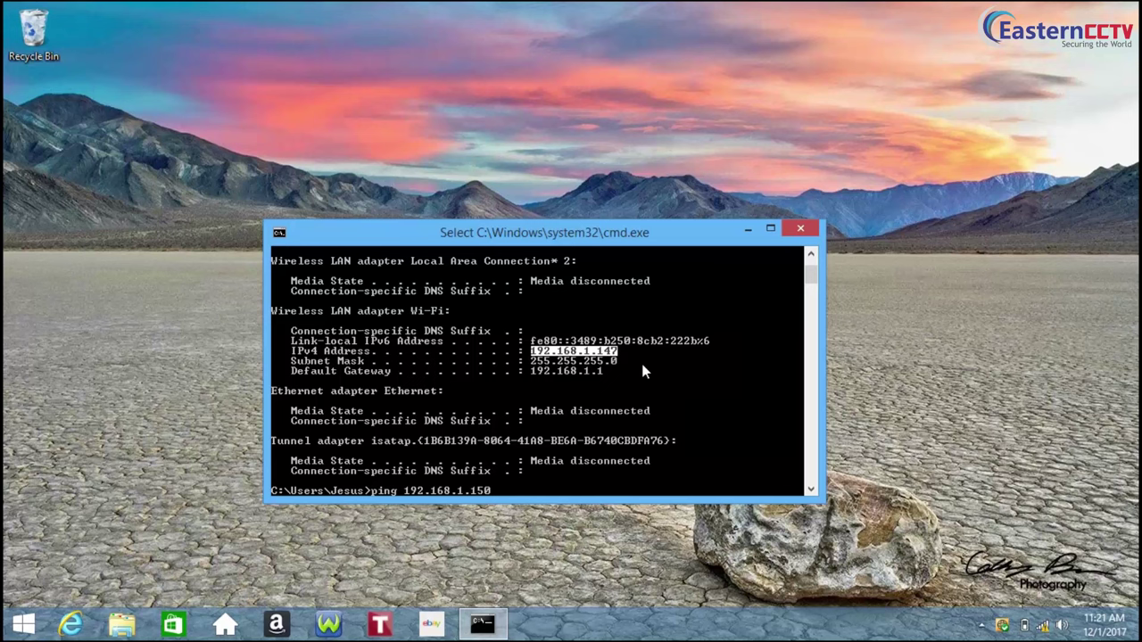
left_click_drag(526, 360, 605, 366)
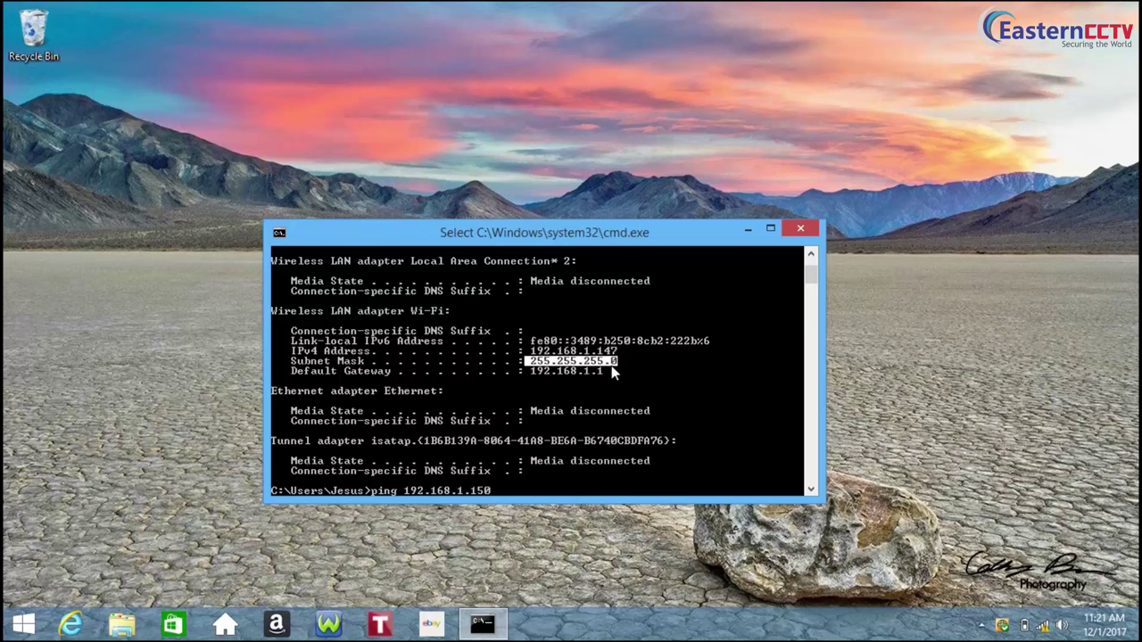
left_click_drag(528, 371, 607, 381)
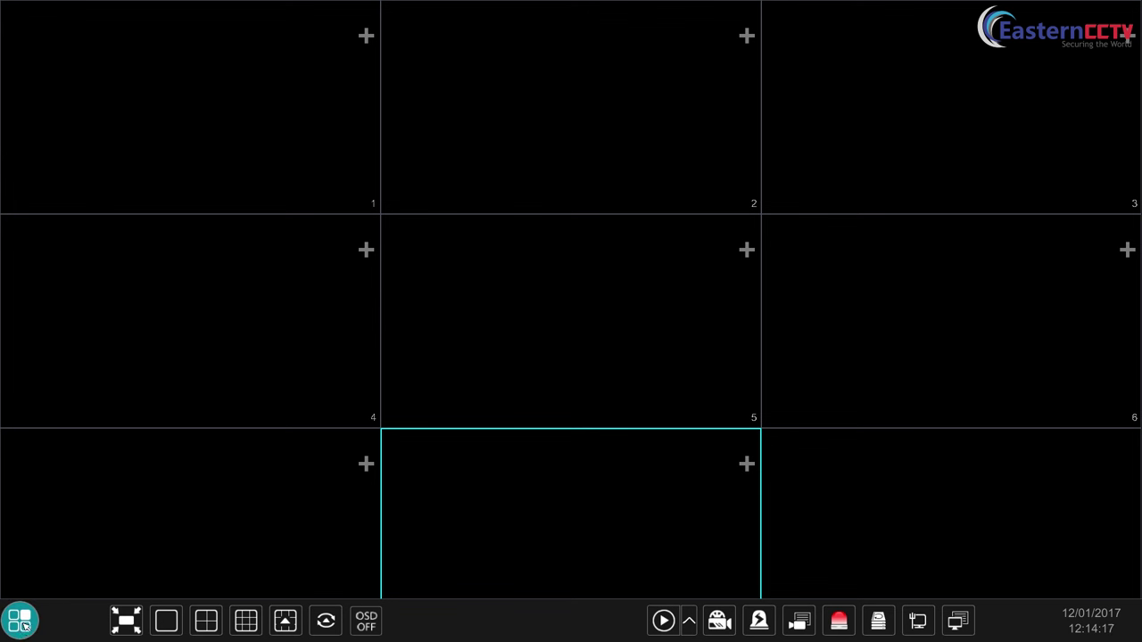
Open Settings > Add Camera to list four cameras at 192.168.225.226, then open camera 1's Edit IP
left_click(24, 627)
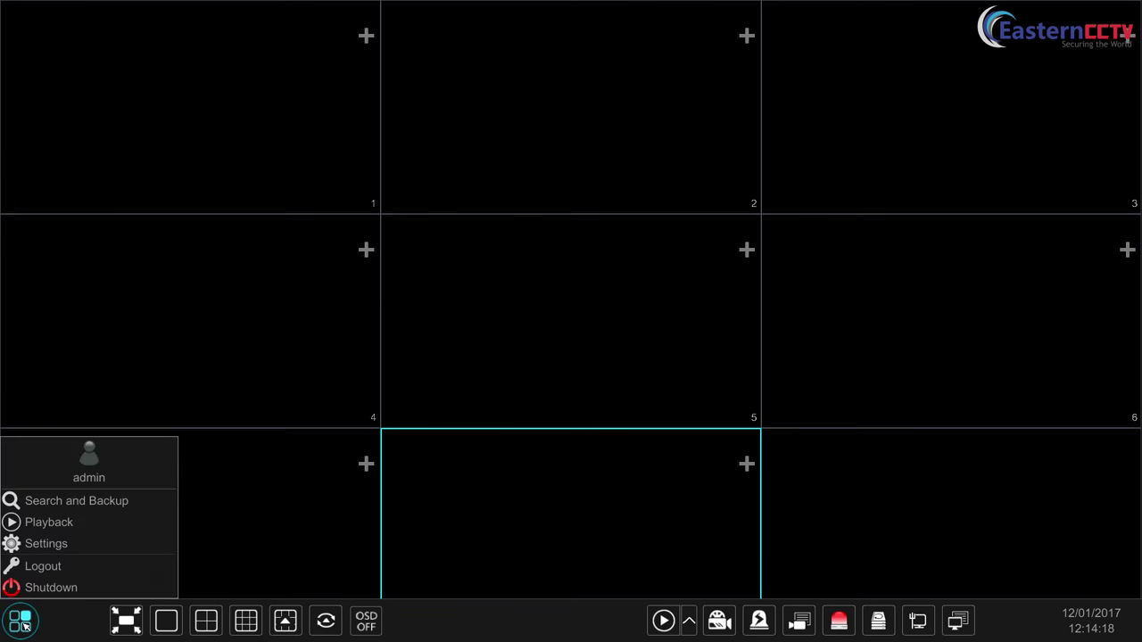
left_click(64, 545)
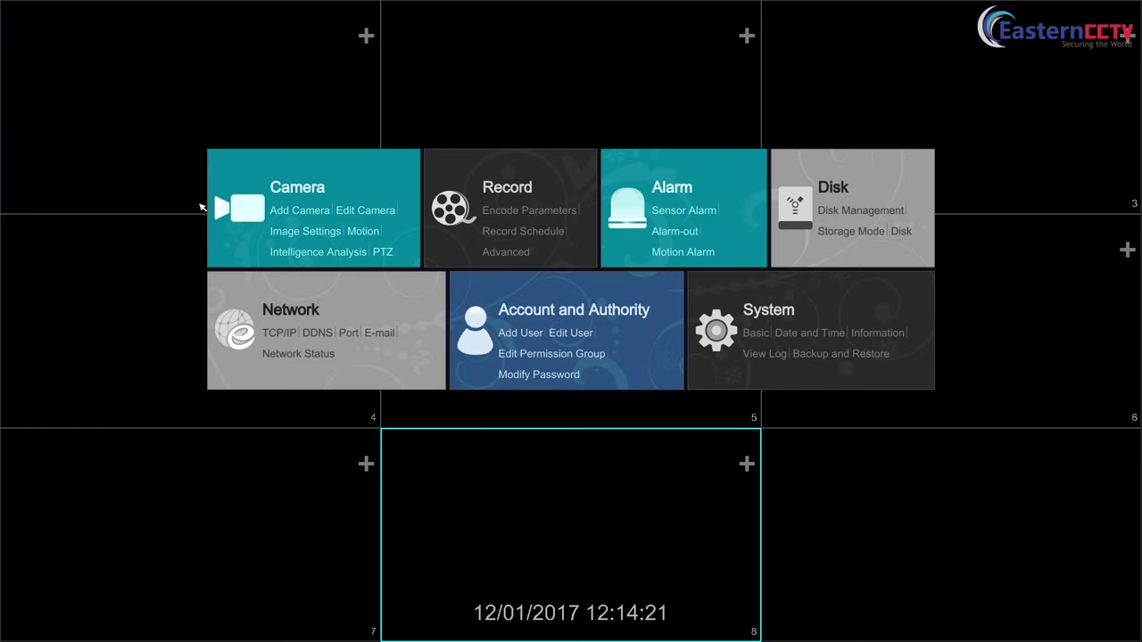
left_click(319, 214)
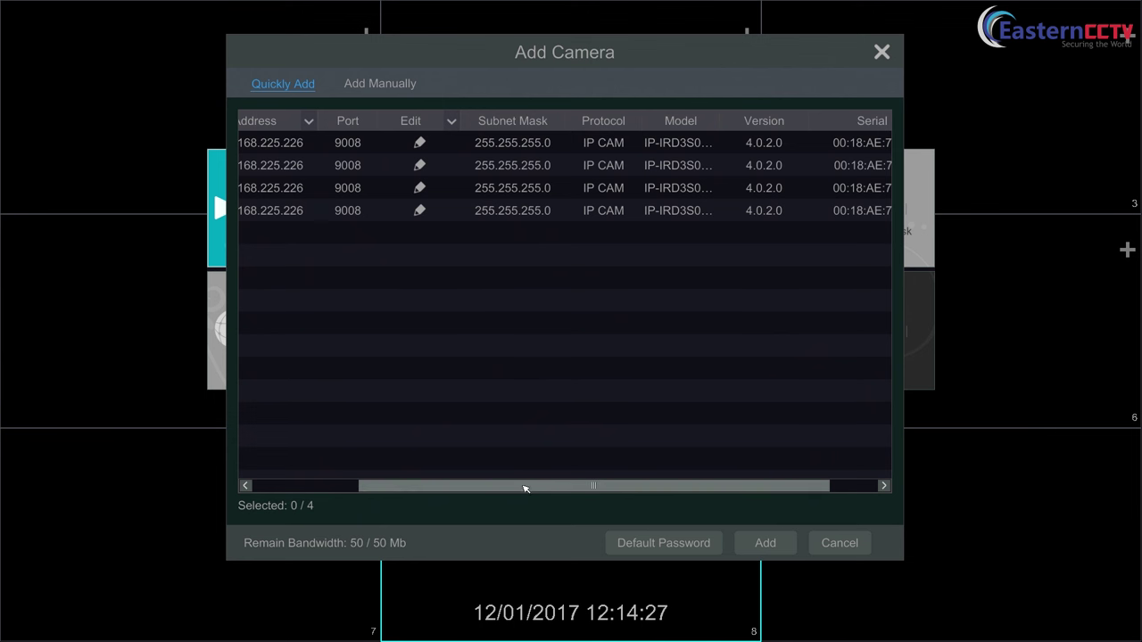
left_click_drag(522, 484, 386, 485)
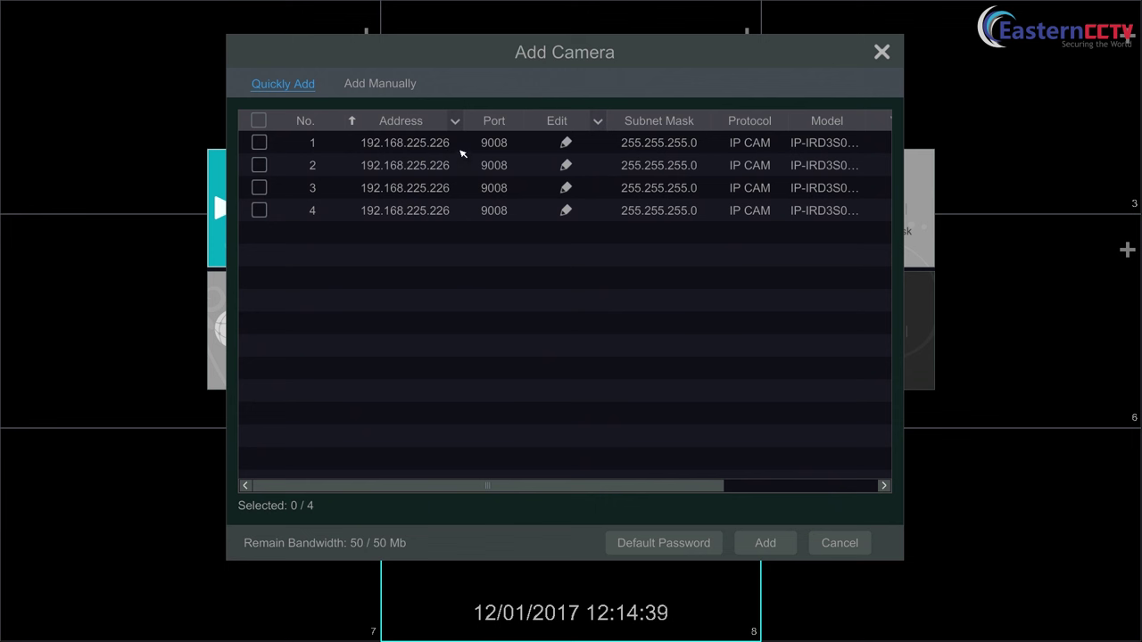
left_click(567, 143)
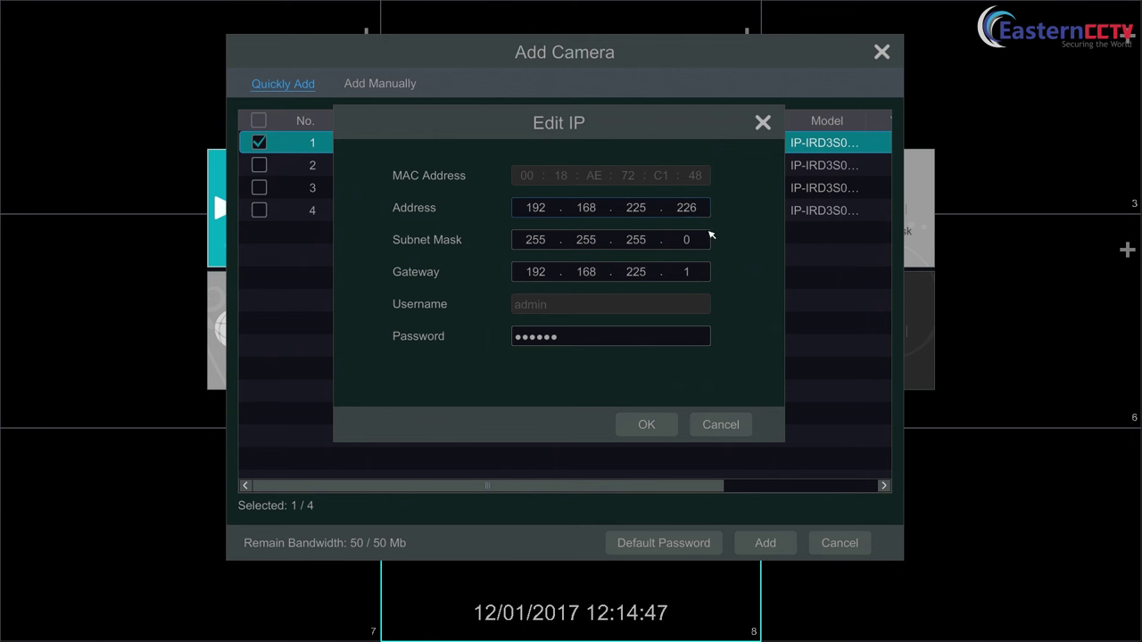
Set camera 1 to address 192.168.1.150 with gateway 192.168.1.1 and save
left_click(637, 211)
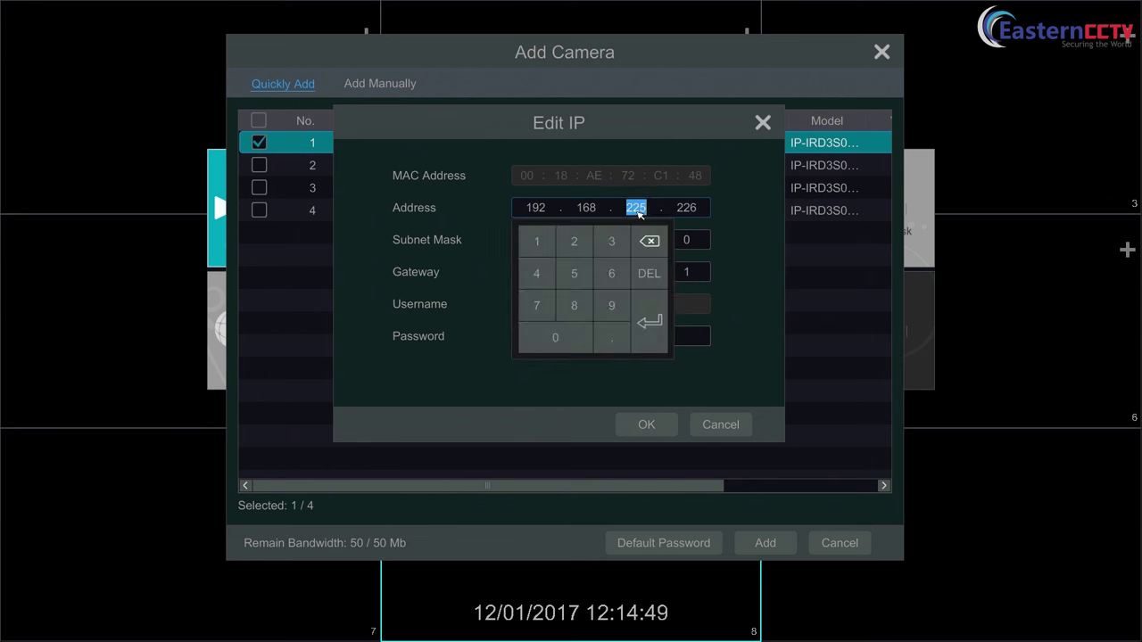
left_click(537, 242)
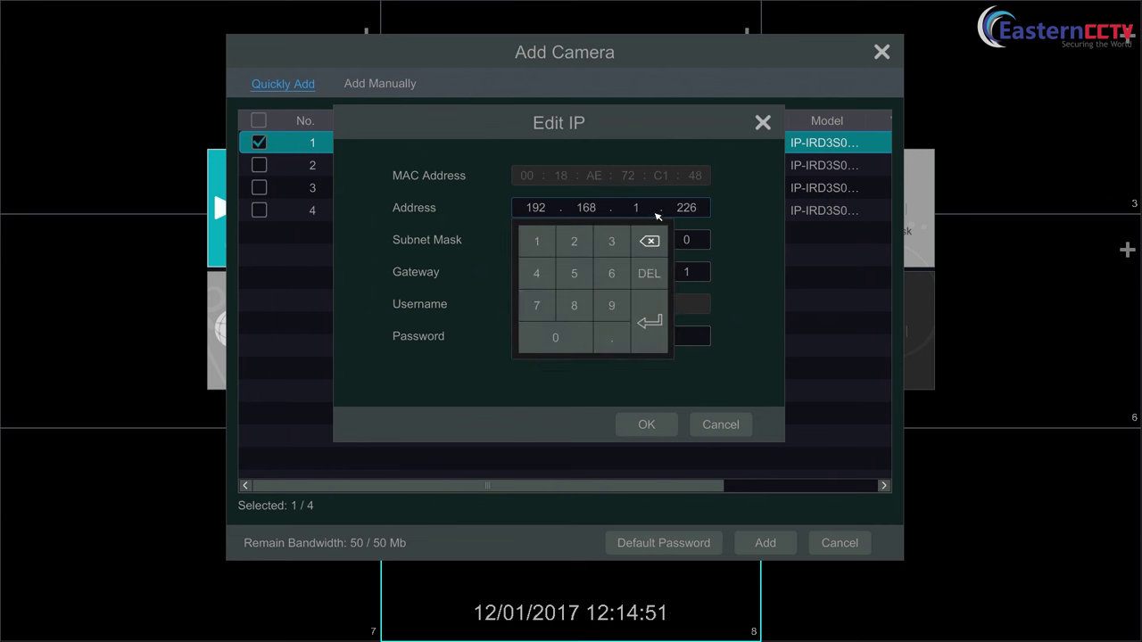
left_click(686, 209)
left_click(551, 251)
left_click(571, 274)
left_click(575, 338)
left_click(714, 279)
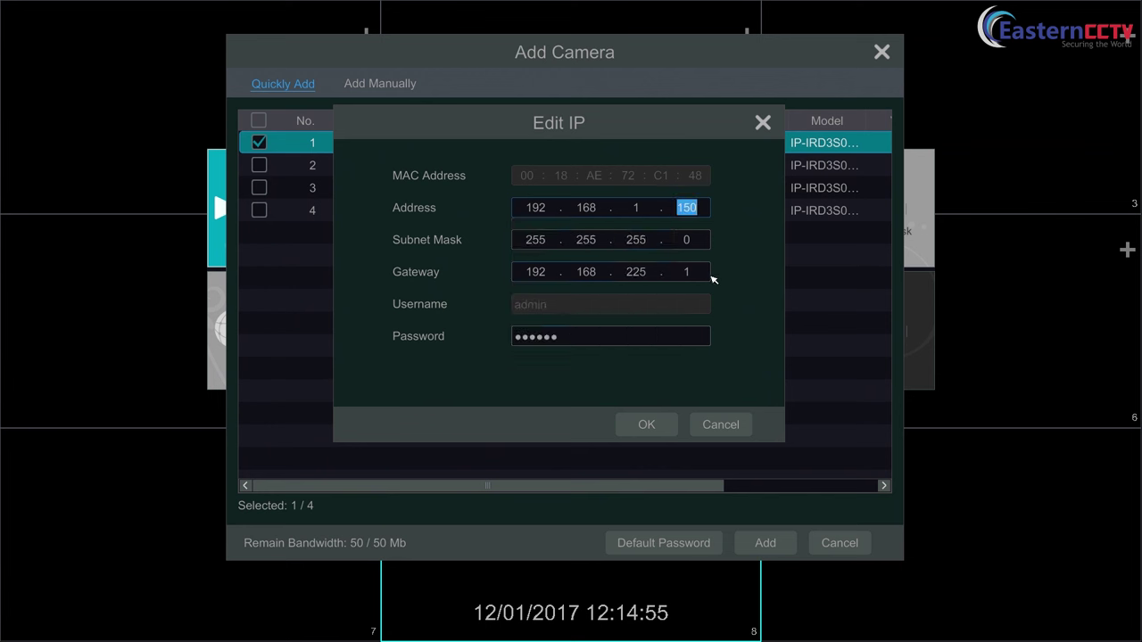
left_click(639, 273)
left_click(538, 303)
left_click(756, 259)
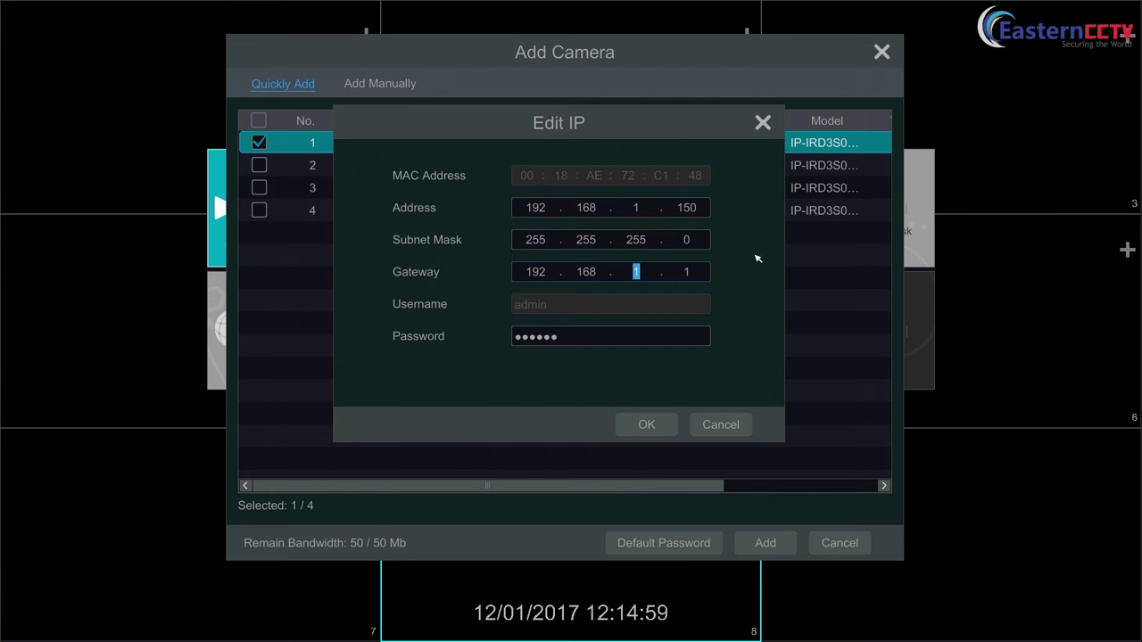
left_click(661, 428)
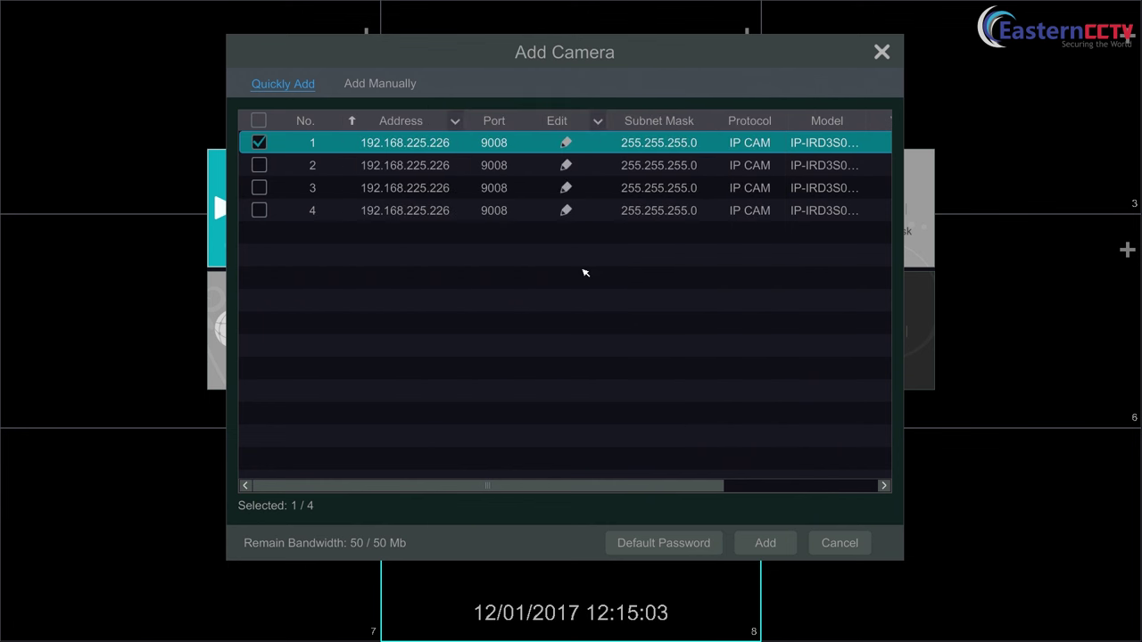
Set camera 2 to address 192.168.1.151 with gateway 192.168.1.1 and save
left_click(567, 167)
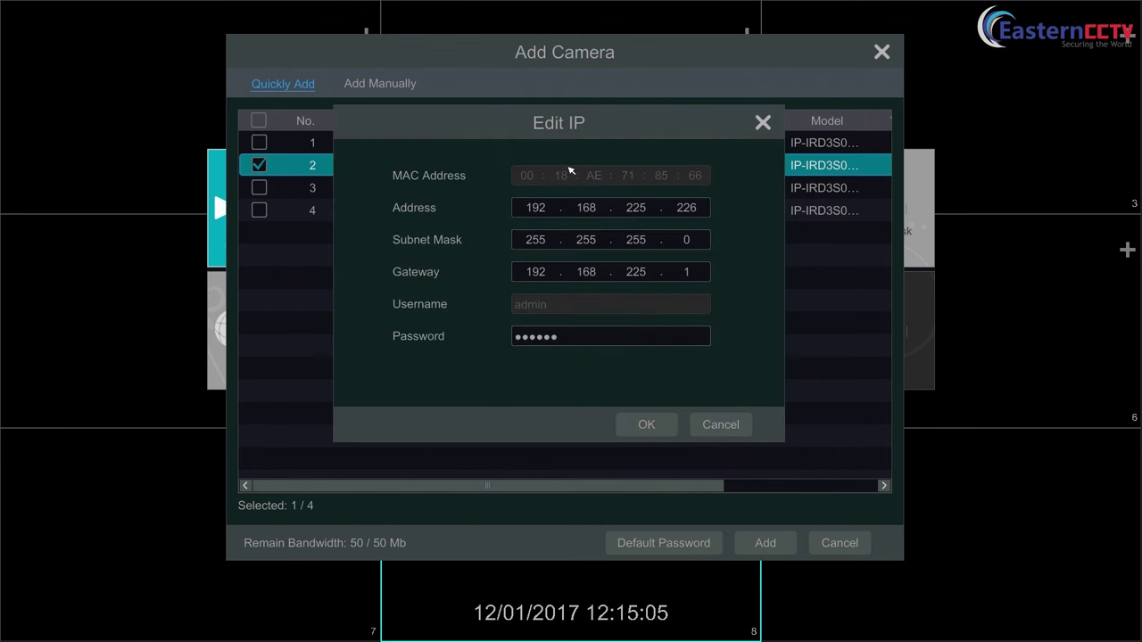
left_click(637, 209)
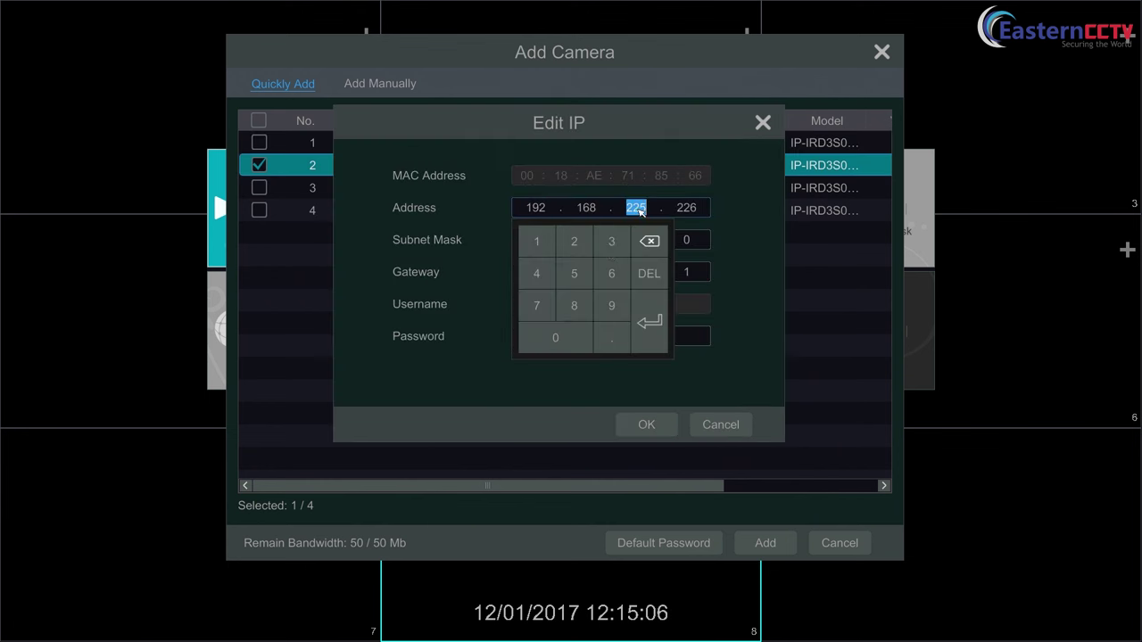
left_click(540, 246)
left_click(699, 212)
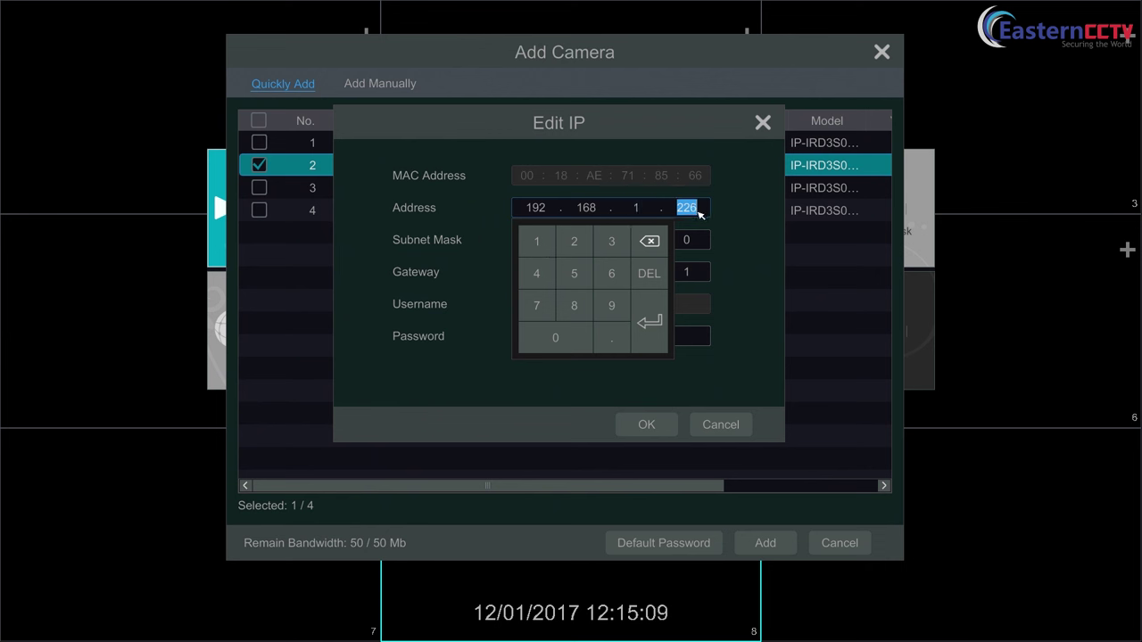
left_click(537, 246)
left_click(574, 273)
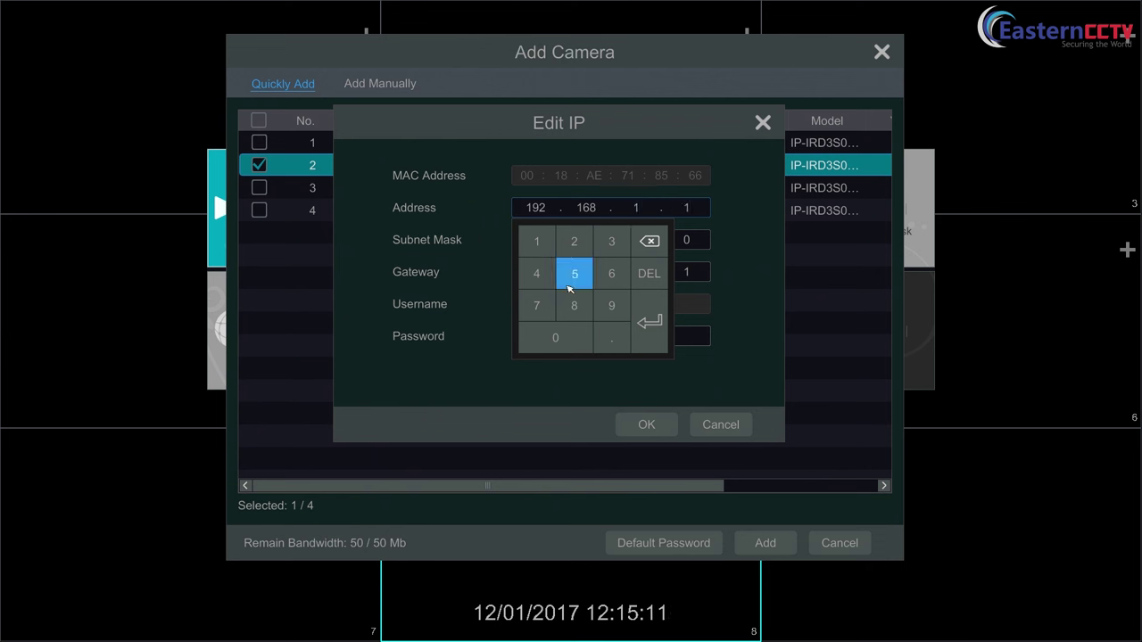
left_click(537, 245)
left_click(740, 233)
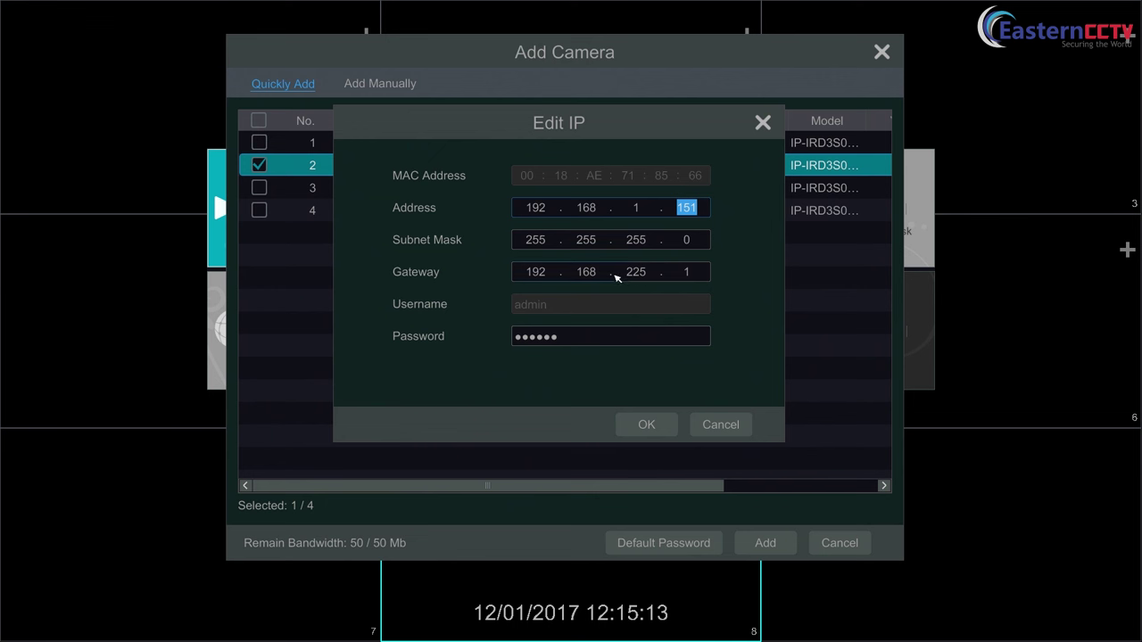
left_click(641, 280)
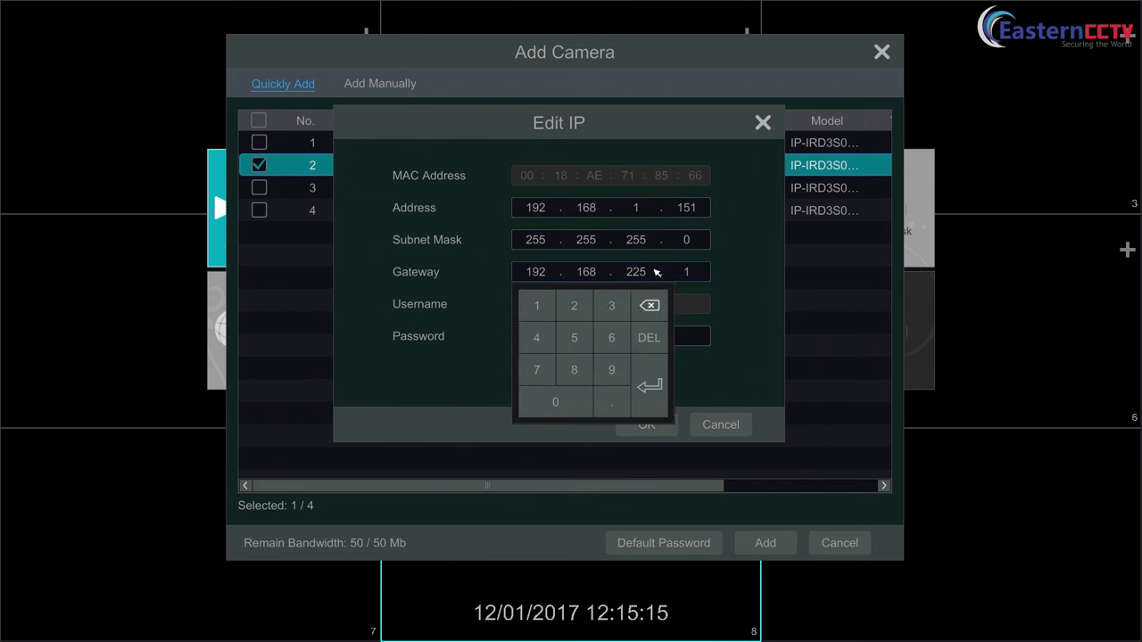
left_click(650, 305)
left_click(650, 306)
left_click(651, 306)
left_click(540, 307)
left_click(745, 263)
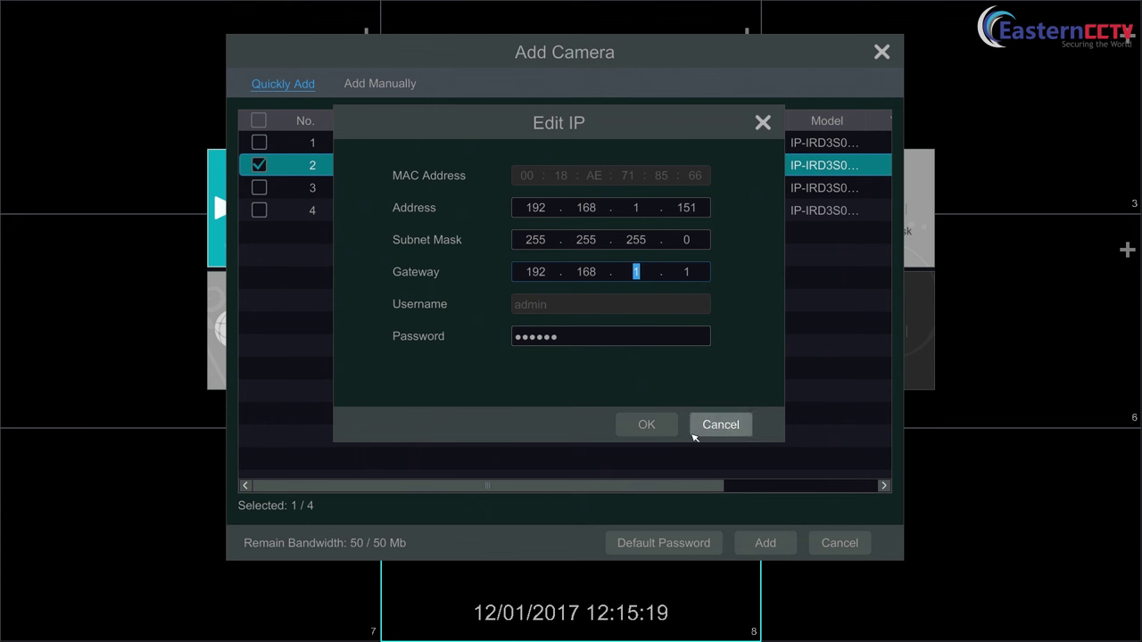
left_click(650, 426)
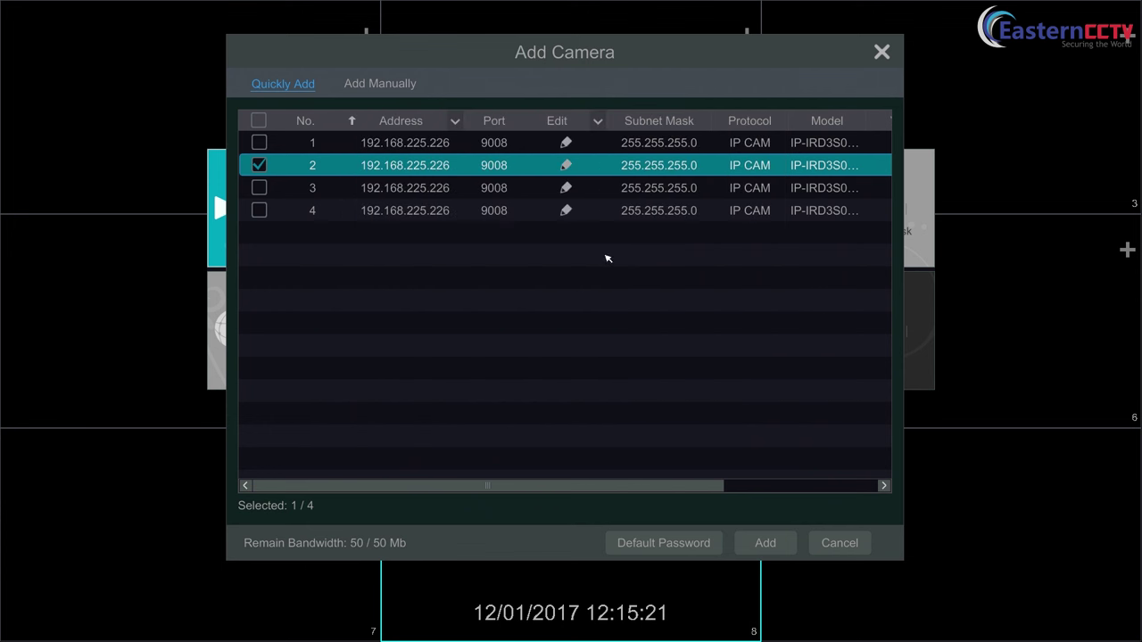
Set camera 3 to address 192.168.1.152 with gateway 192.168.1.1 and save
left_click(566, 187)
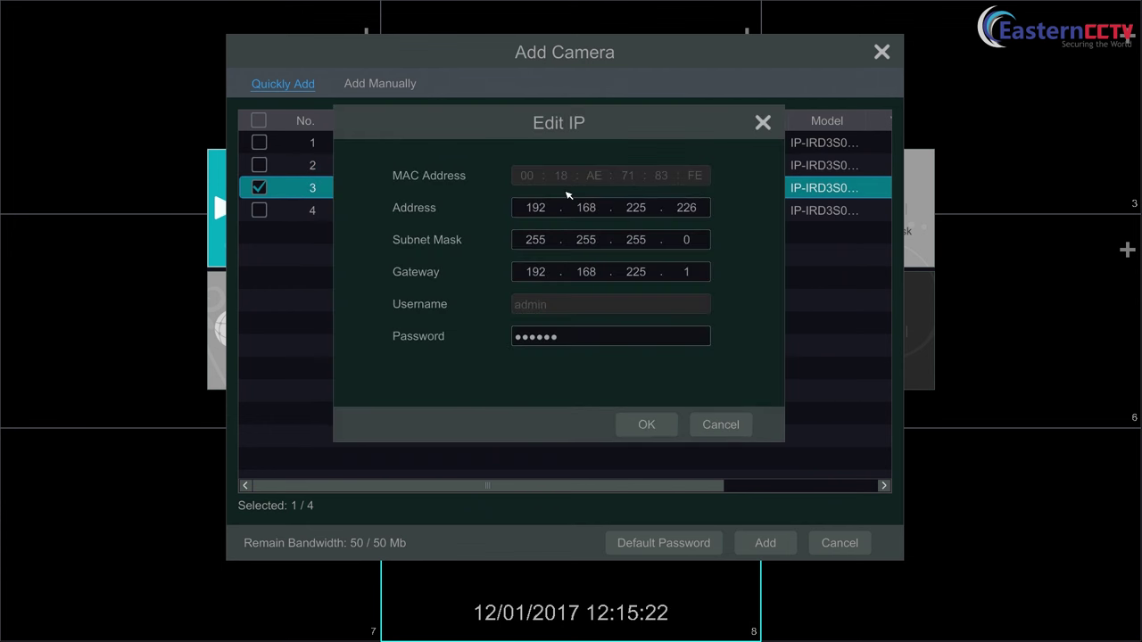
left_click(650, 209)
left_click(544, 243)
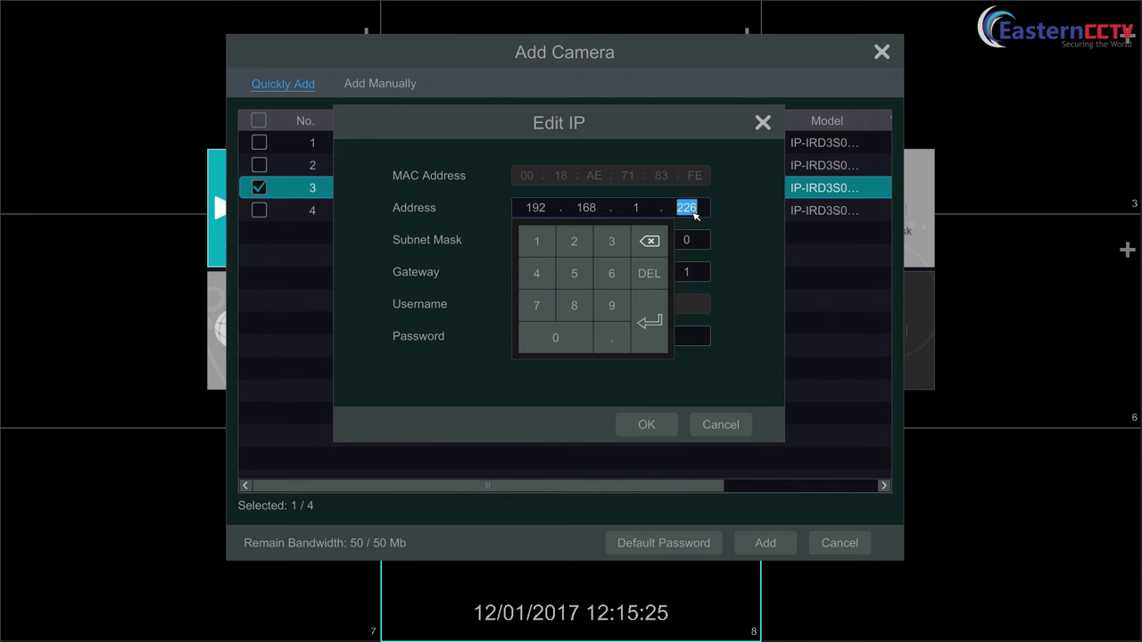
left_click(540, 243)
left_click(539, 242)
left_click(579, 275)
left_click(579, 254)
left_click(745, 241)
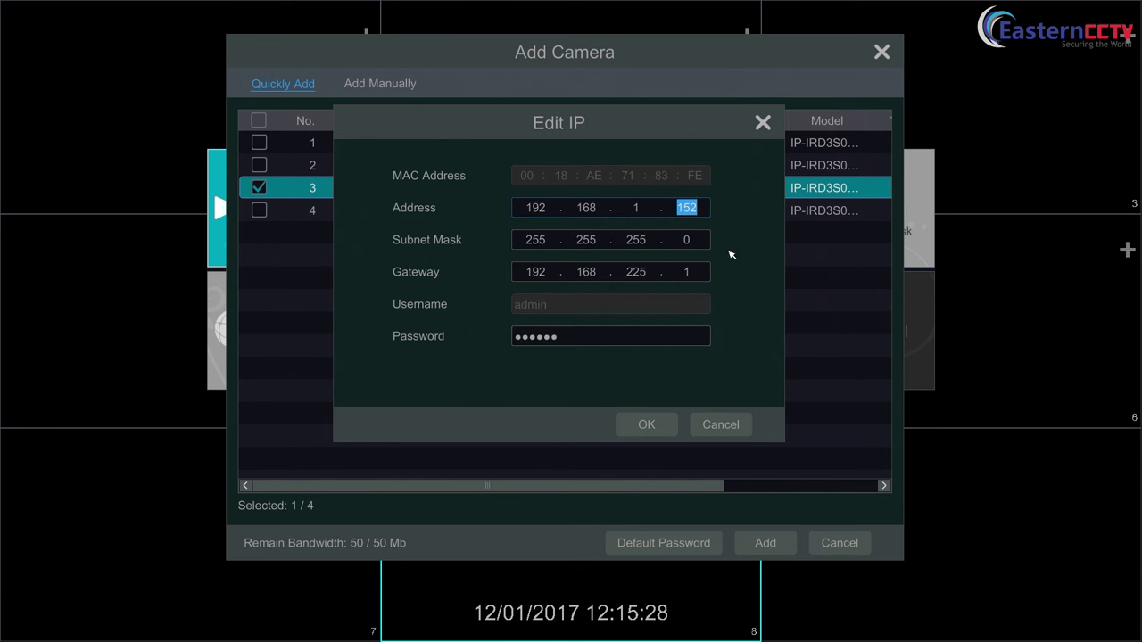
left_click(646, 279)
left_click(547, 308)
left_click(744, 298)
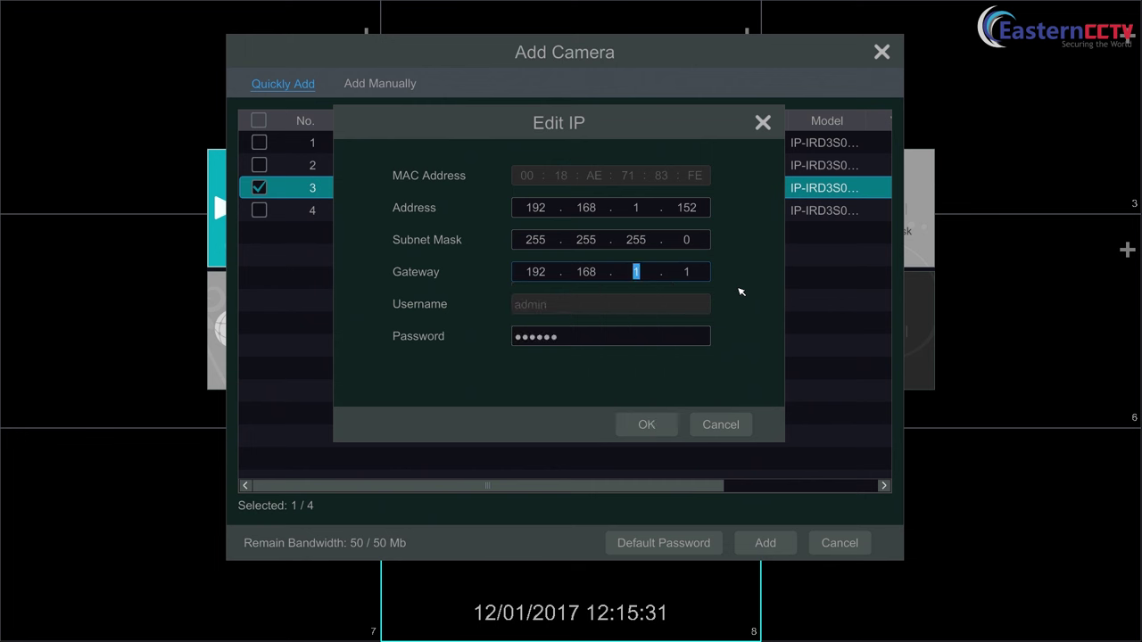
left_click(650, 426)
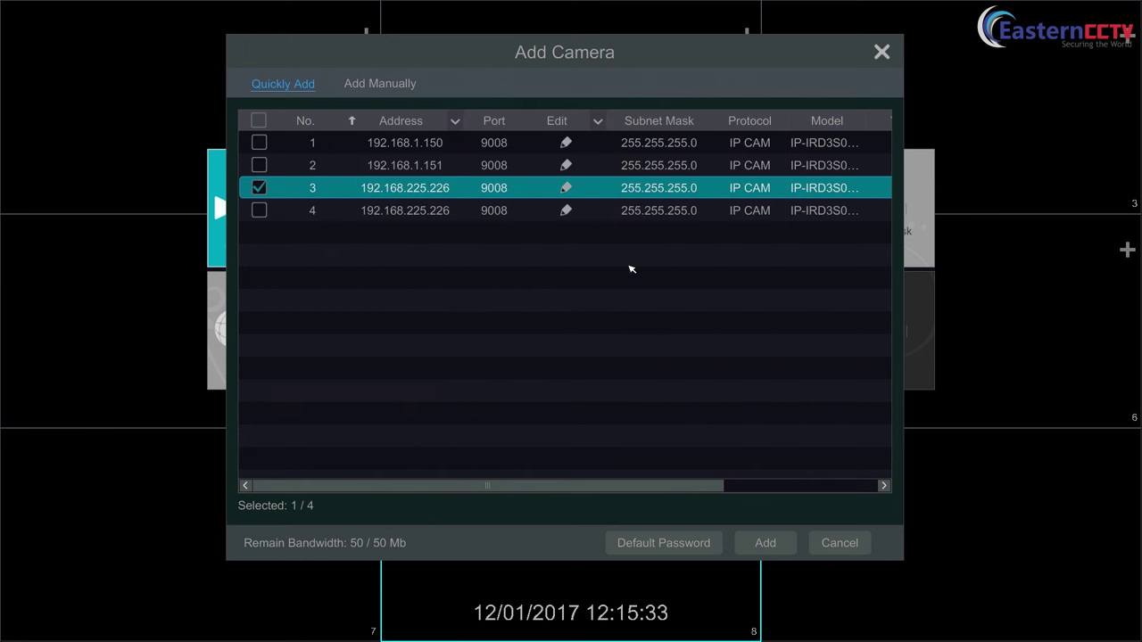
Set camera 4 to address 192.168.1.153 with gateway 192.168.1.1 and save
left_click(566, 211)
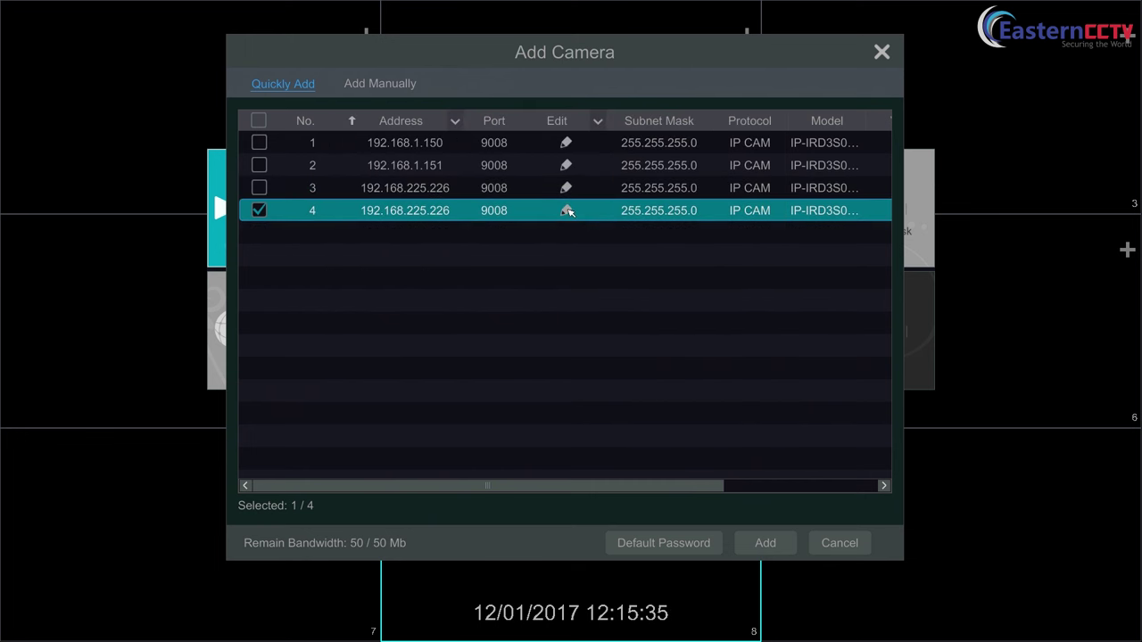
left_click(637, 209)
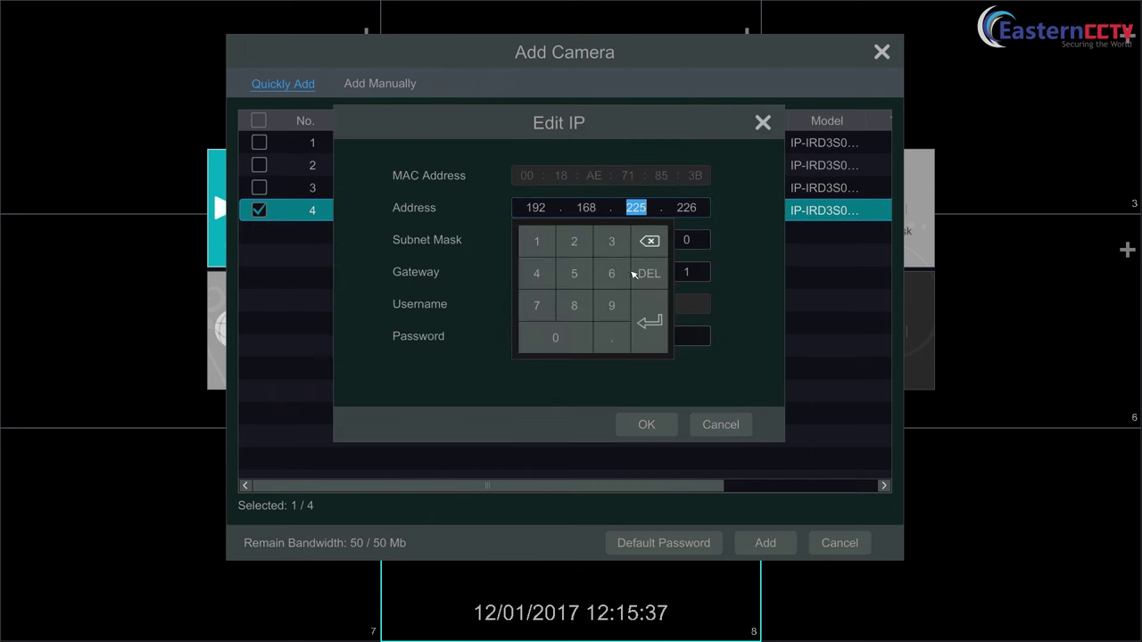
left_click(537, 243)
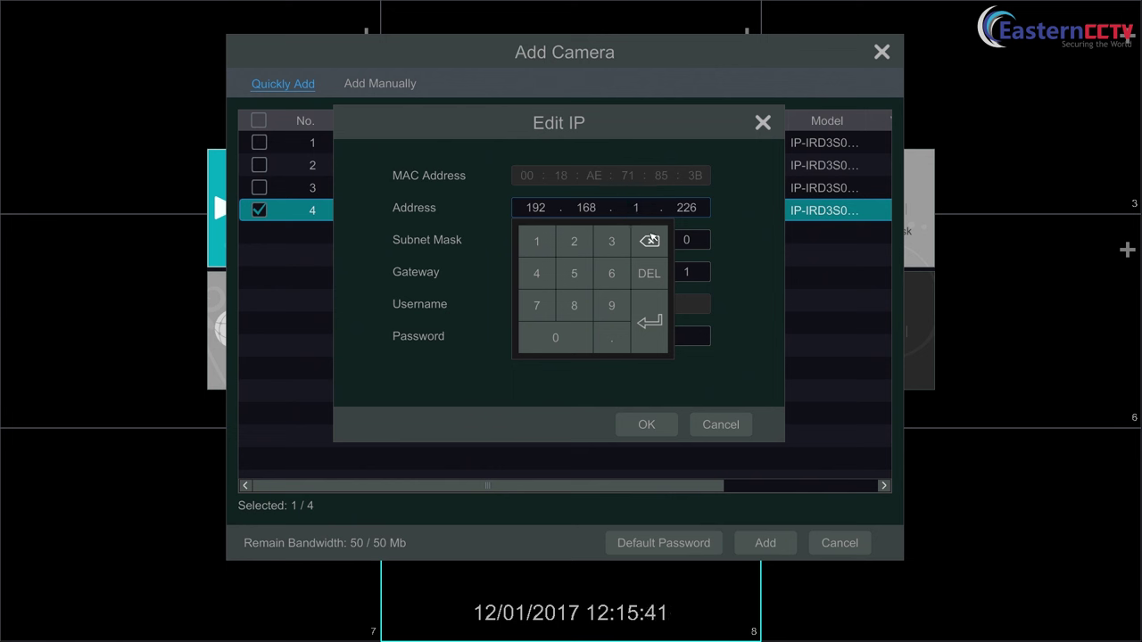
left_click(649, 241)
left_click(648, 241)
left_click(648, 241)
left_click(539, 242)
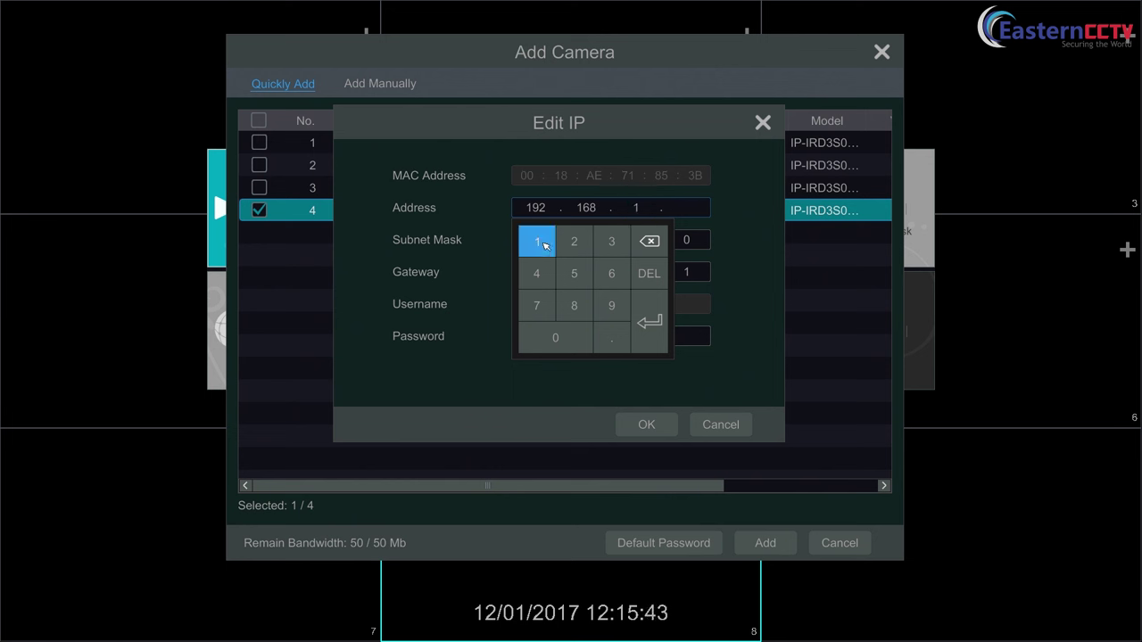
left_click(577, 273)
left_click(611, 246)
left_click(730, 243)
left_click(635, 272)
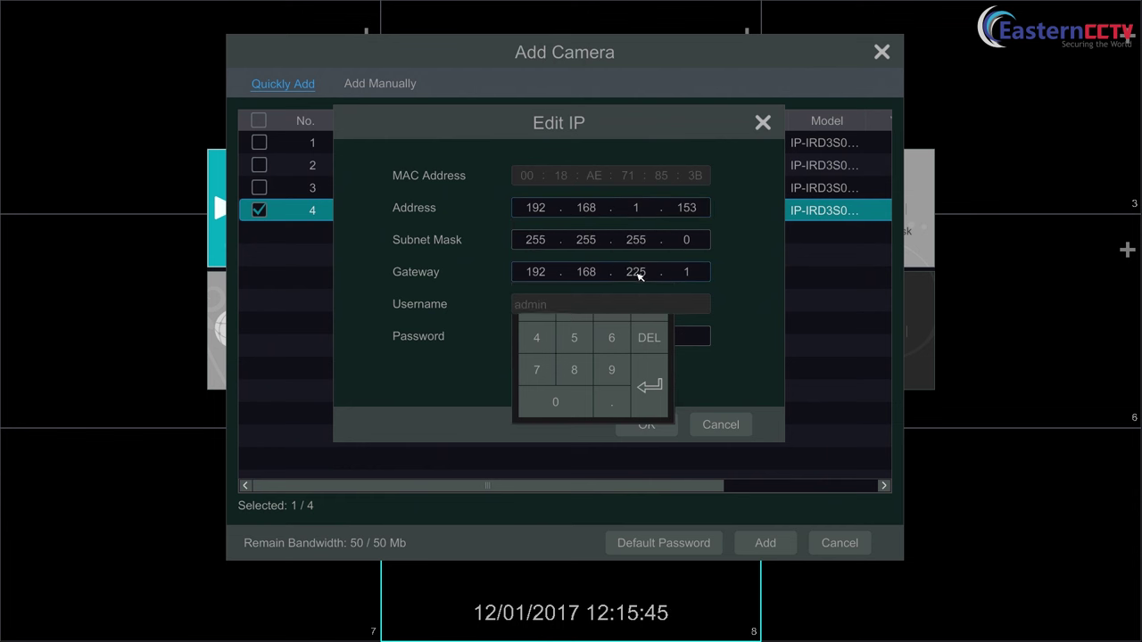
left_click(536, 305)
left_click(724, 304)
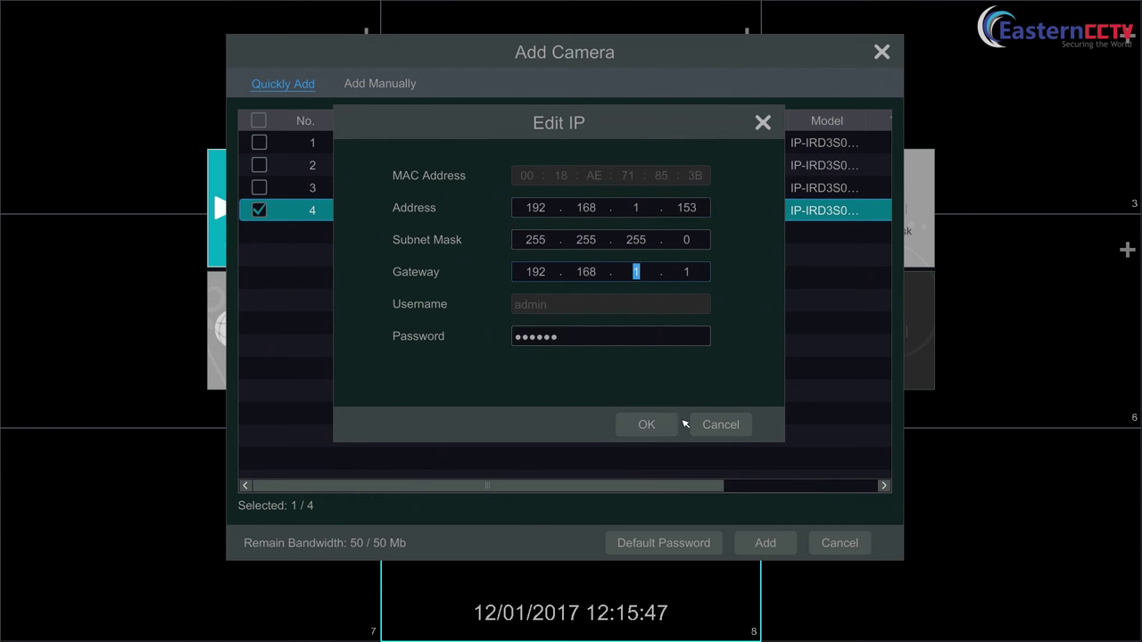
left_click(651, 424)
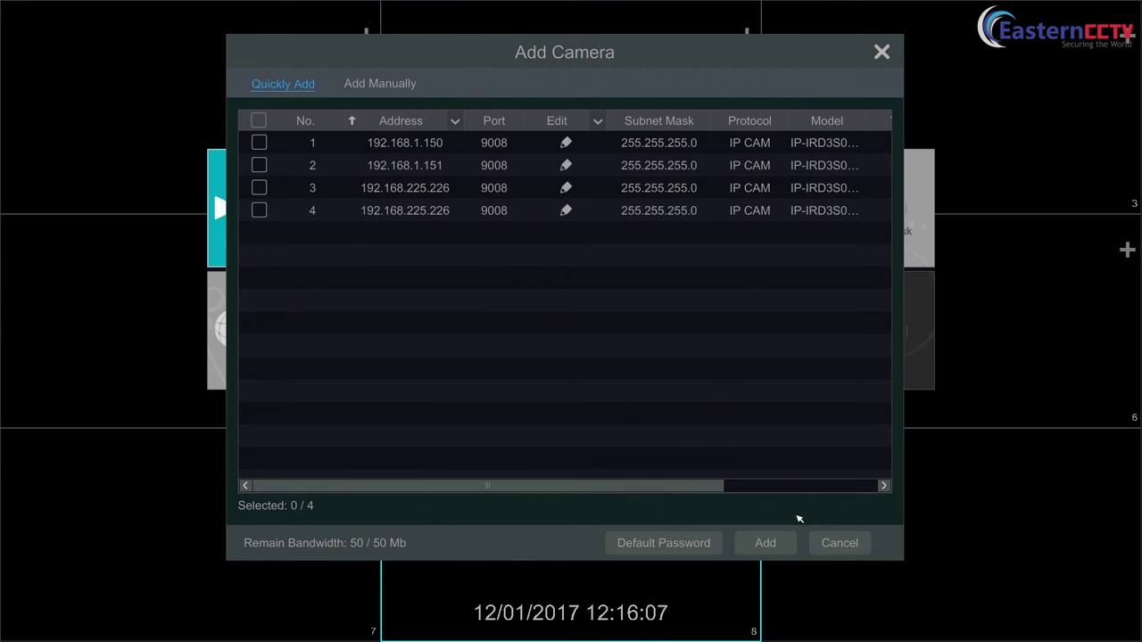
left_click(840, 544)
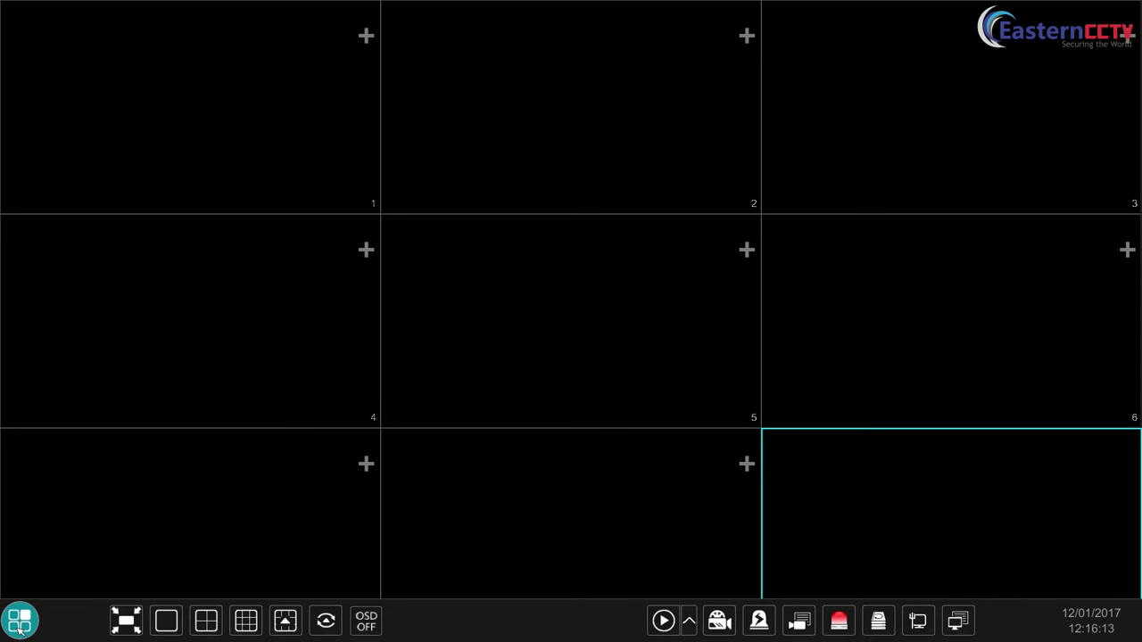
Reopen Settings > Add Camera to list the cameras at 192.168.1.150 through 192.168.1.153
left_click(20, 627)
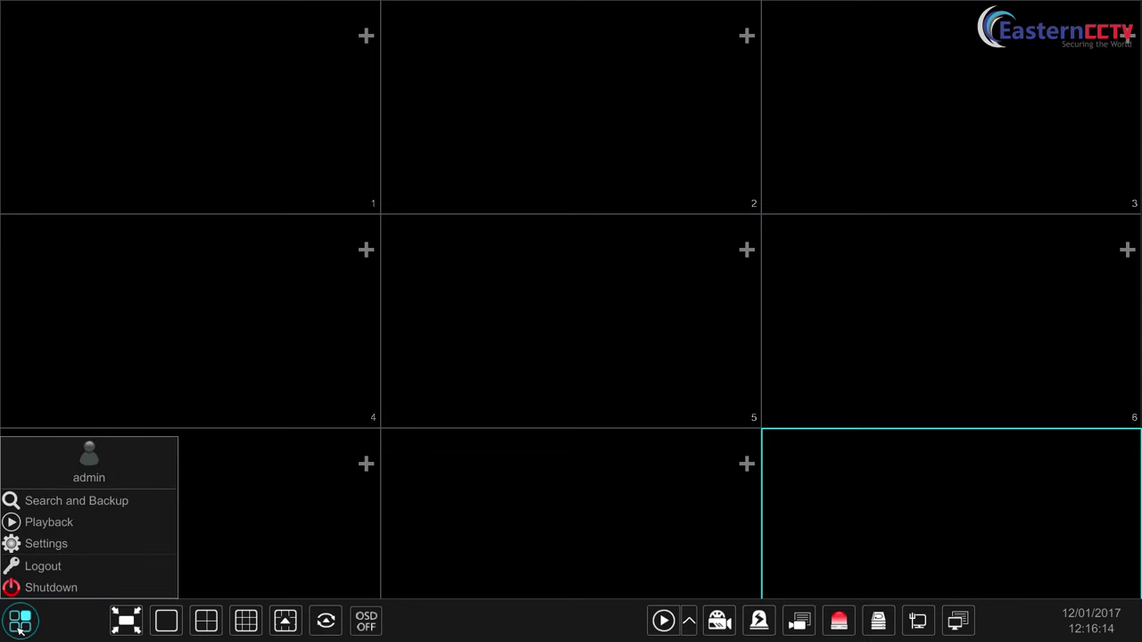
left_click(50, 545)
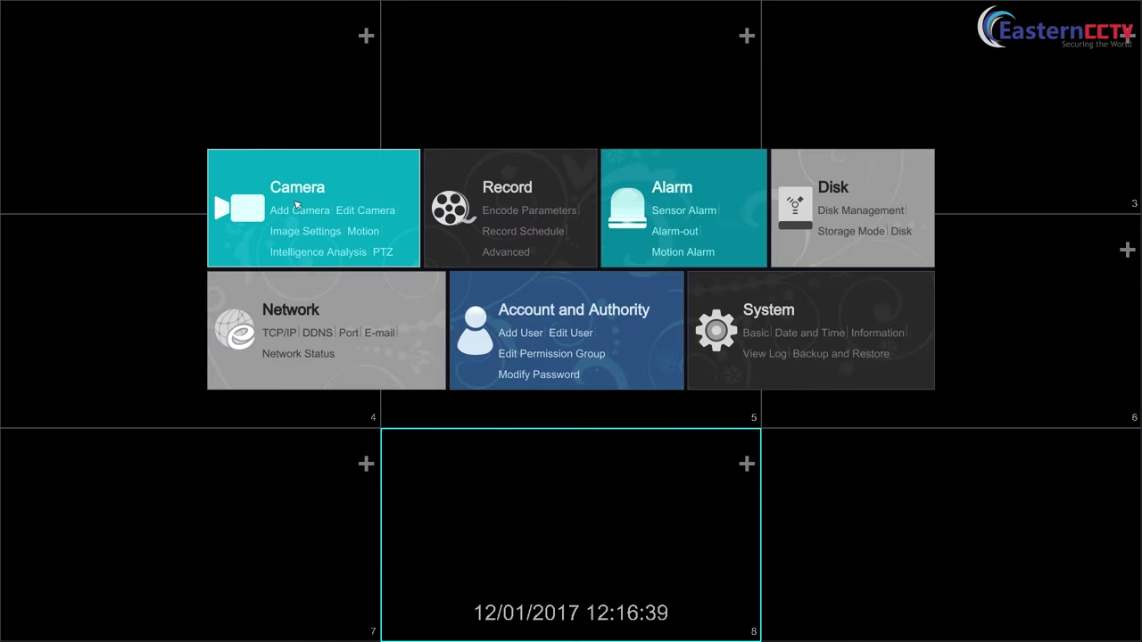
left_click(300, 211)
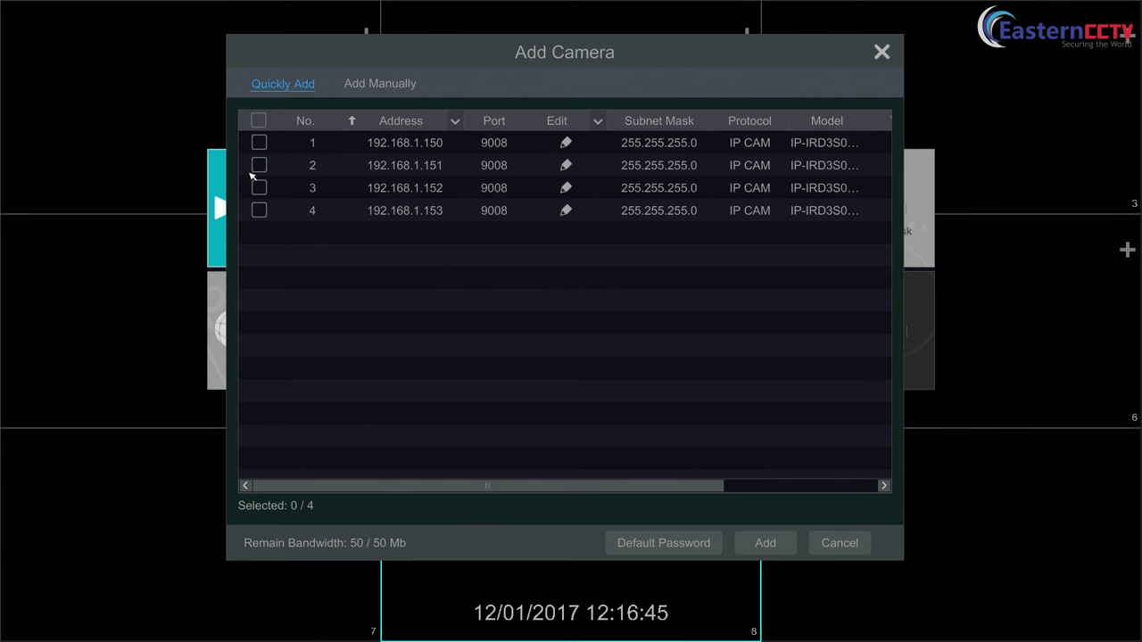
Select all four cameras (4/4) and add them to the NVR
left_click(259, 123)
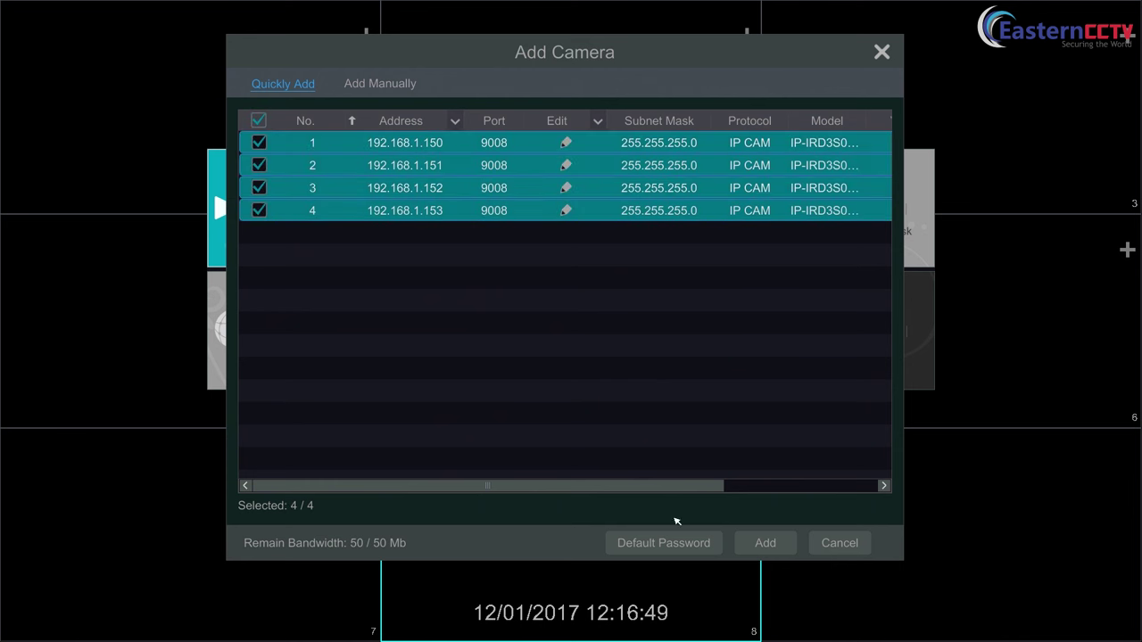
left_click(765, 542)
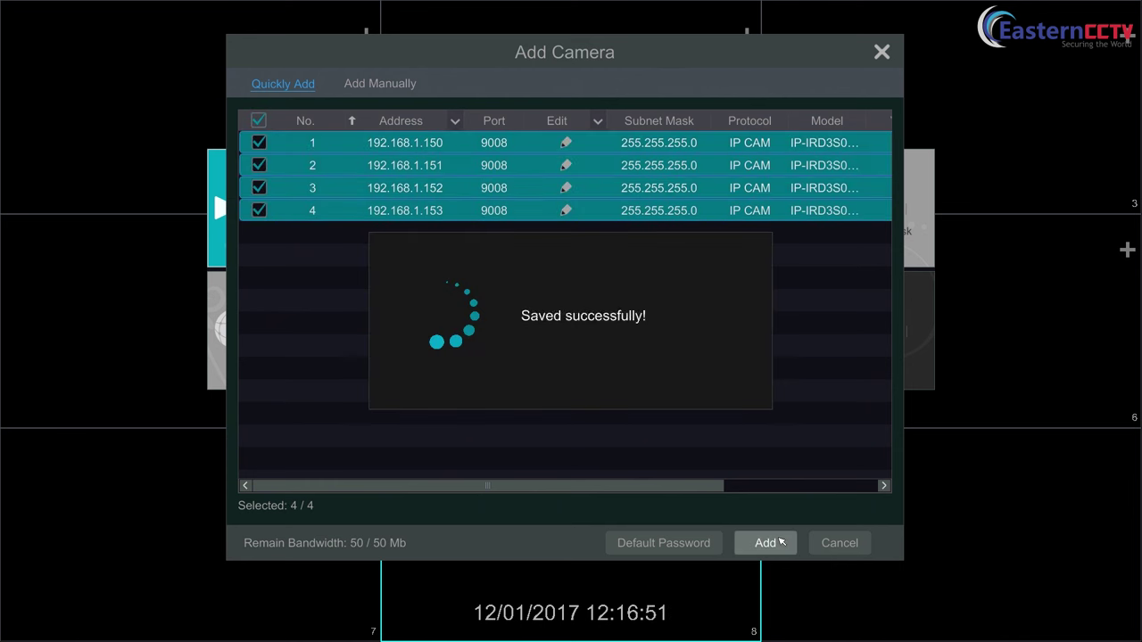